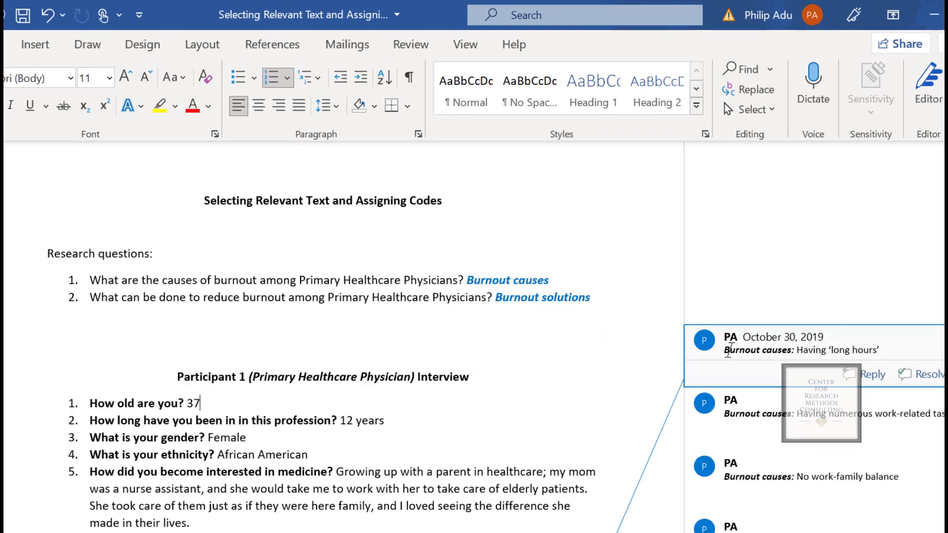
Select the text of all comments, starting from the first 'Having ‘long hours’' comment, and copy it.
scroll(346, 336, "down", 1)
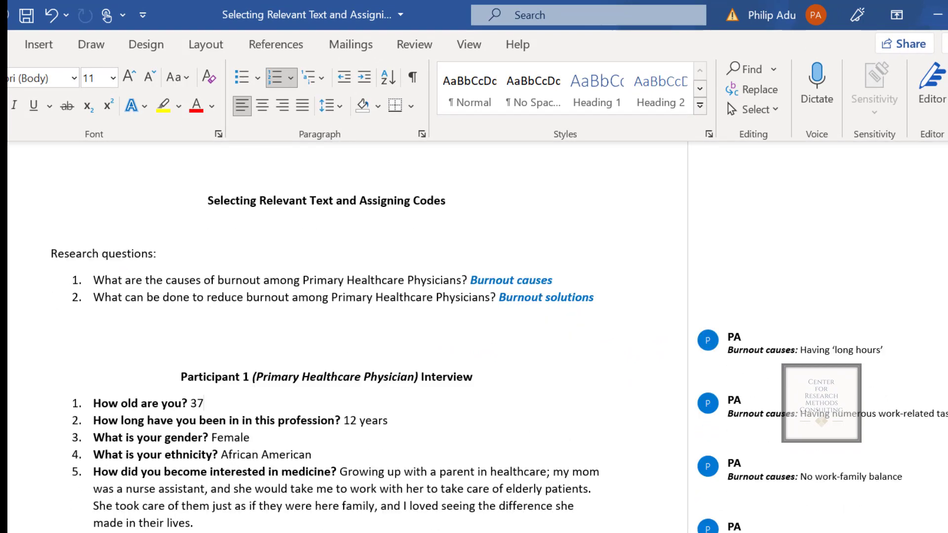
left_click(726, 344)
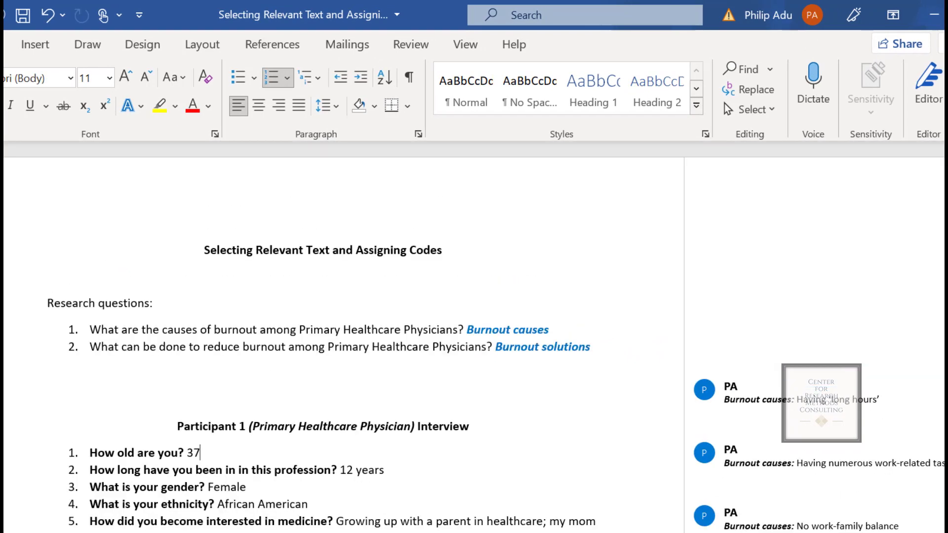
scroll(345, 335, "down", 1)
left_click(728, 349)
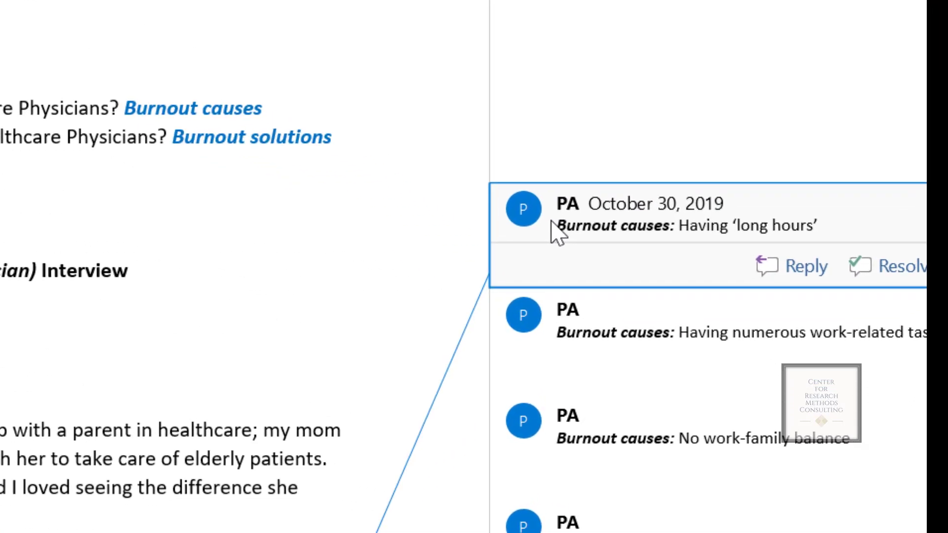
left_click_drag(558, 228, 838, 215)
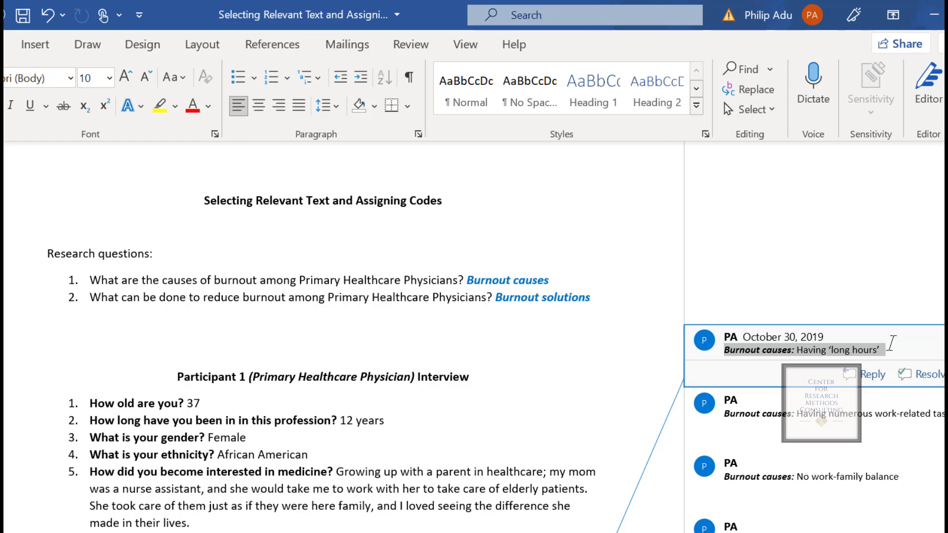
key("ctrl+a")
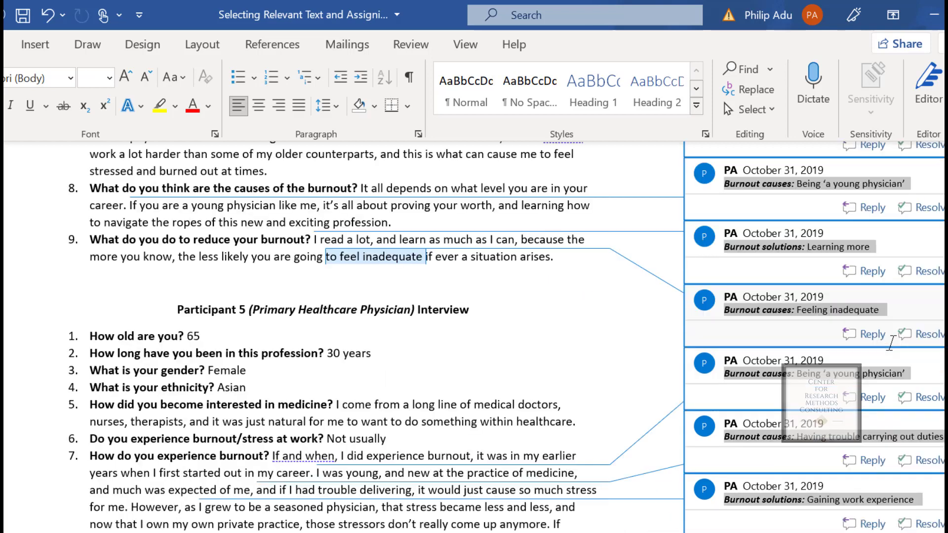
left_click(832, 375)
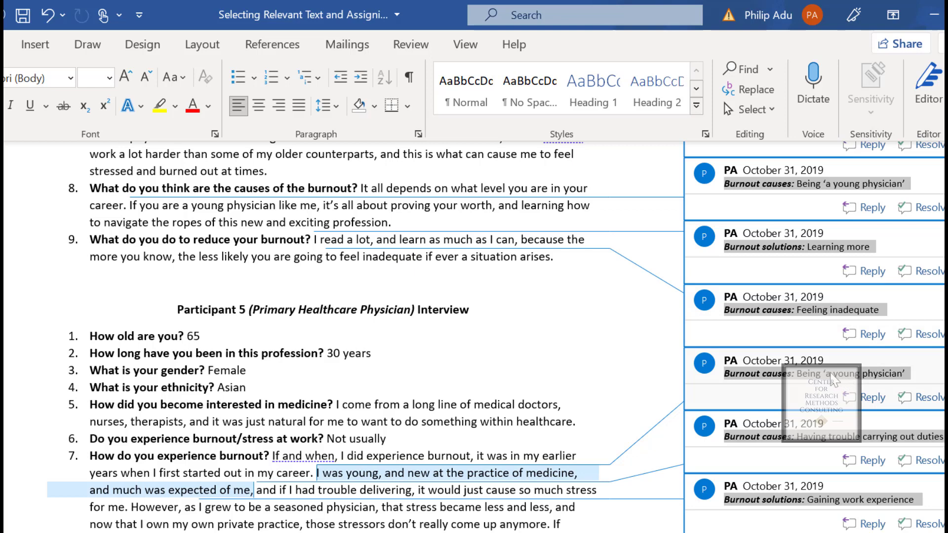
right_click(832, 378)
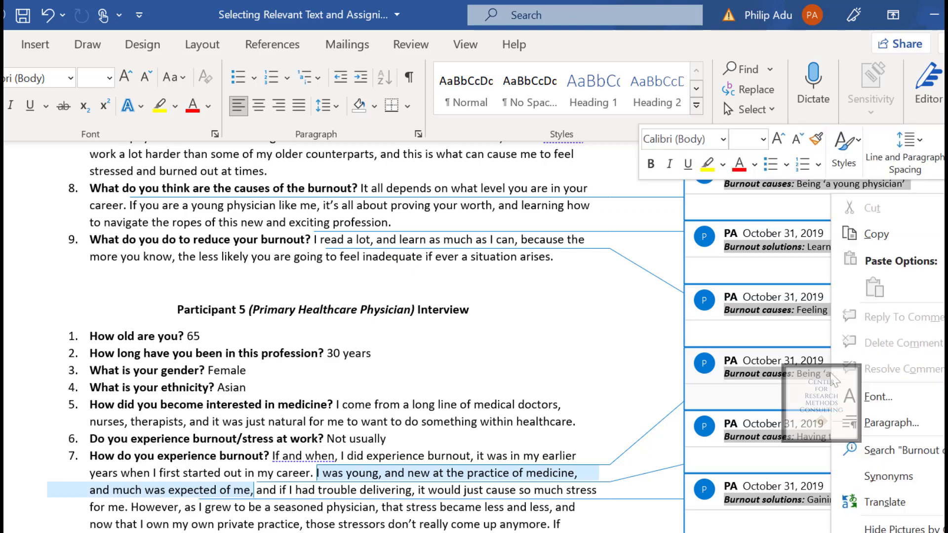
left_click(876, 234)
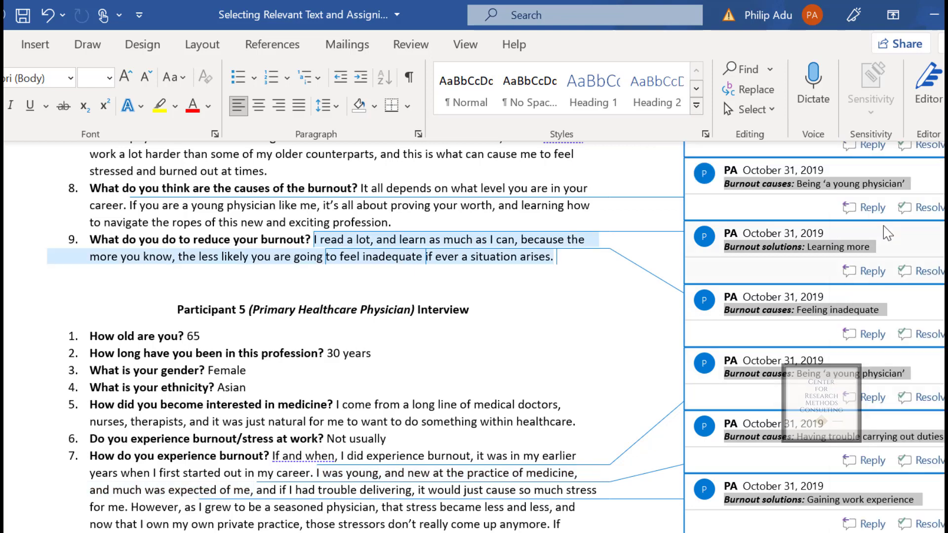
Paste the copied comment codes, left-aligned, on the empty line under the 'Compile the codes' heading.
scroll(339, 410, "down", 20)
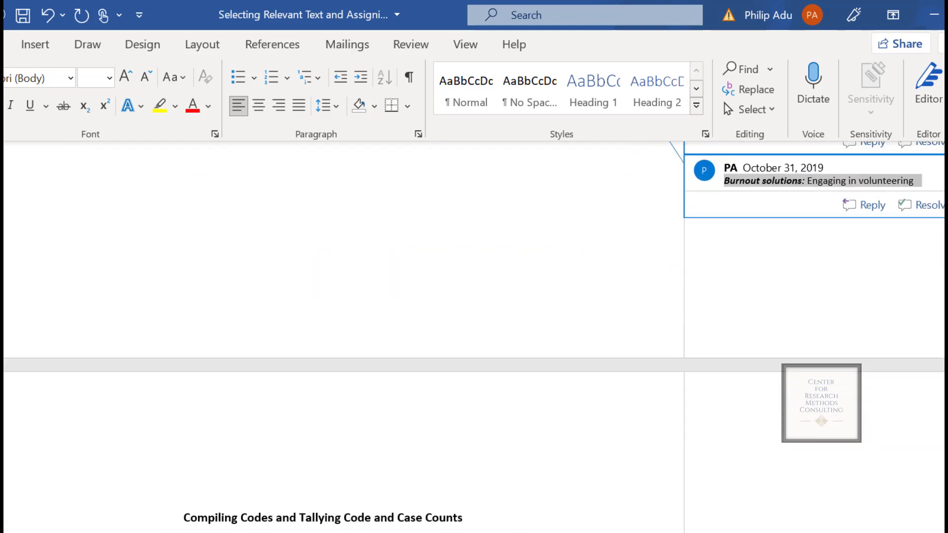
left_click(242, 378)
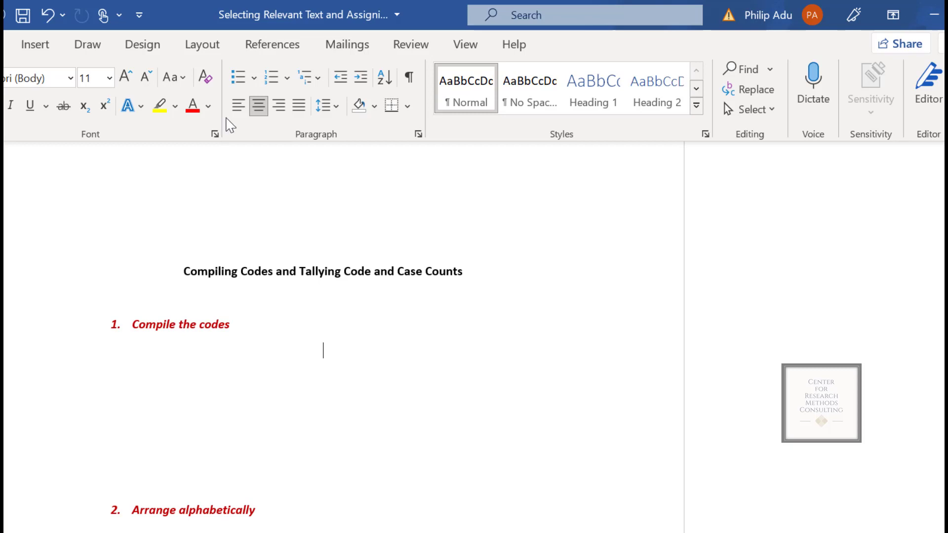
left_click(233, 113)
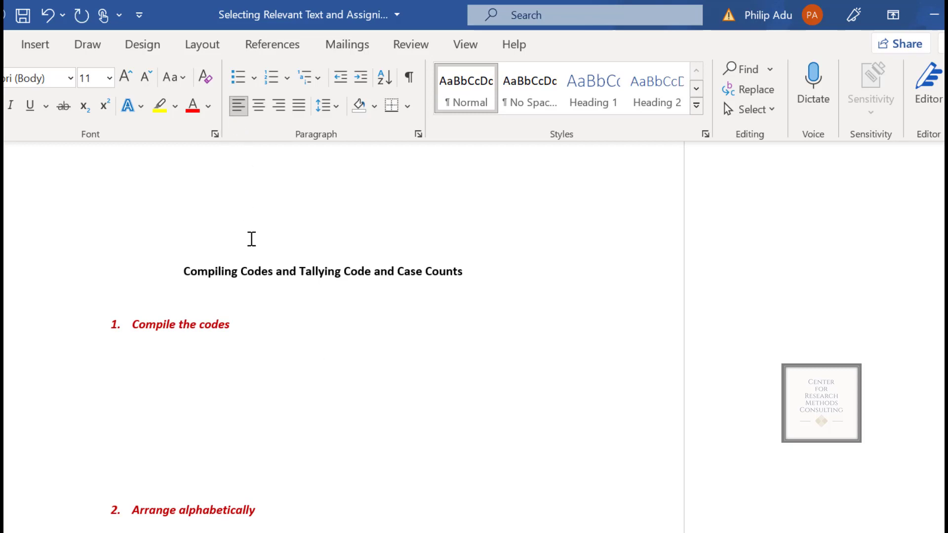
key("ctrl+v")
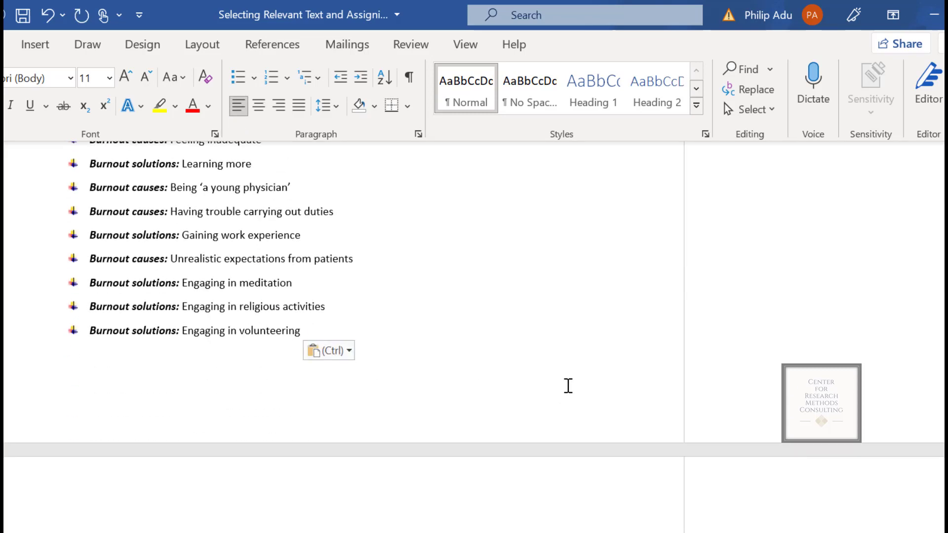
scroll(265, 336, "up", 10)
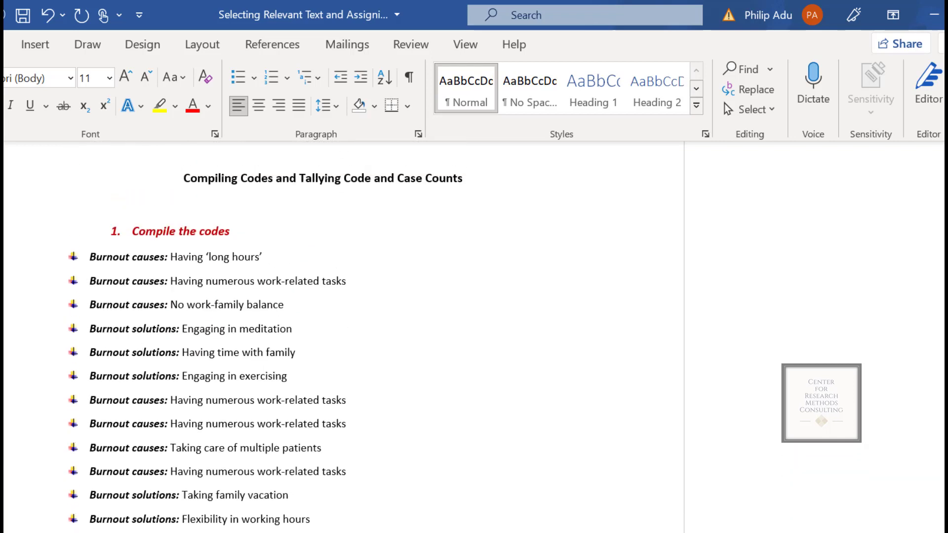
scroll(296, 346, "up", 3)
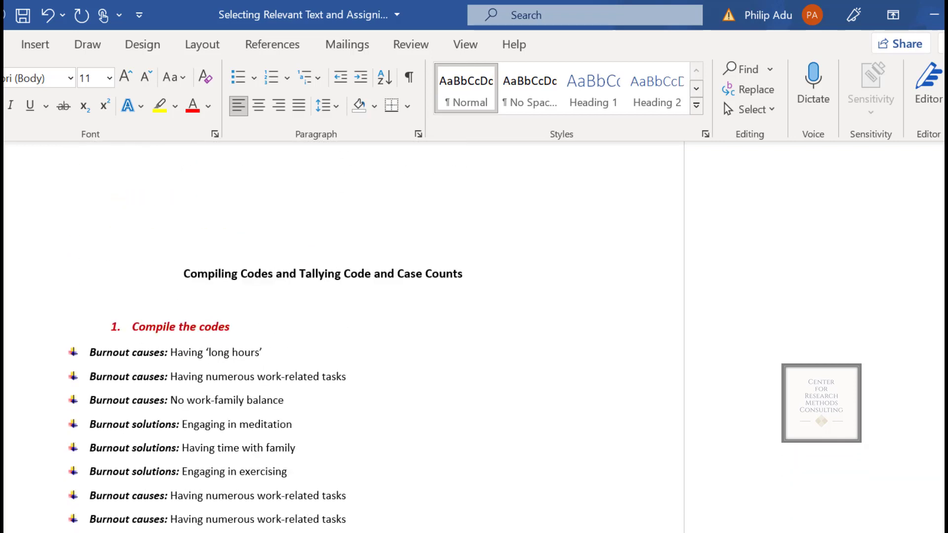
Select the text of all comments again, starting from the 'Taking family vacation' comment.
scroll(326, 346, "up", 15)
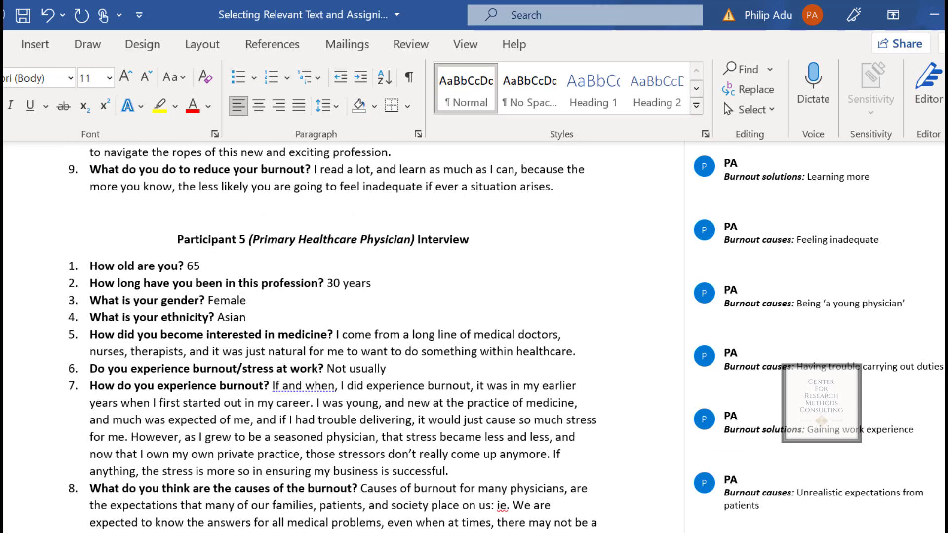
scroll(326, 346, "up", 10)
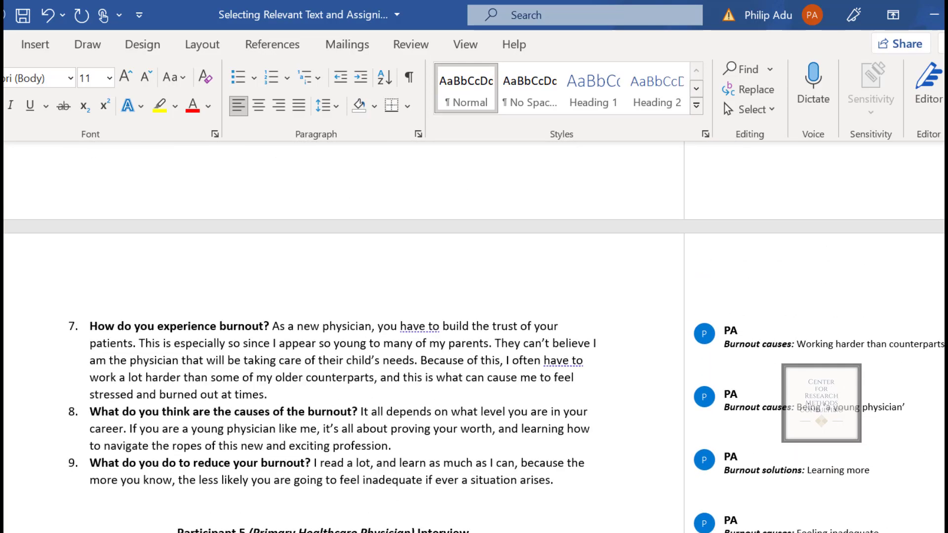
scroll(739, 354, "up", 6)
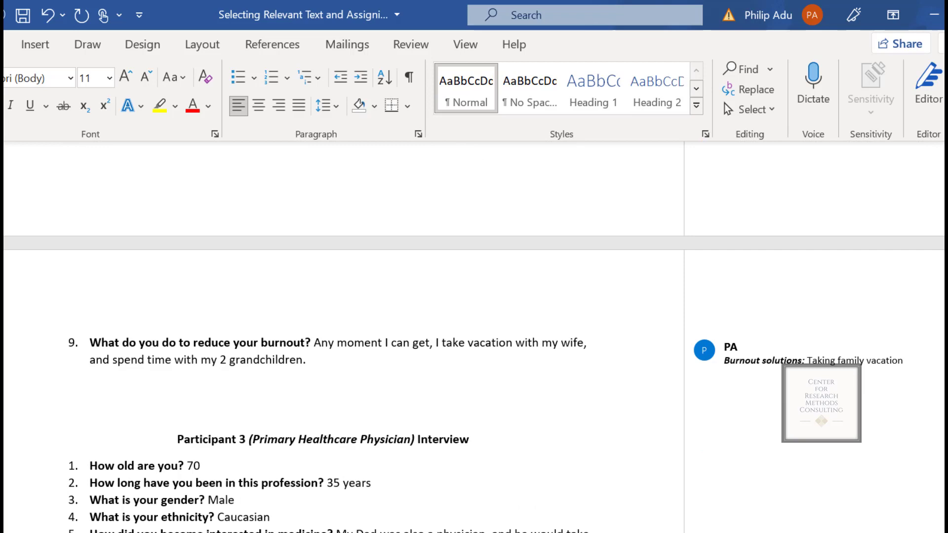
left_click(739, 355)
left_click_drag(724, 360, 901, 361)
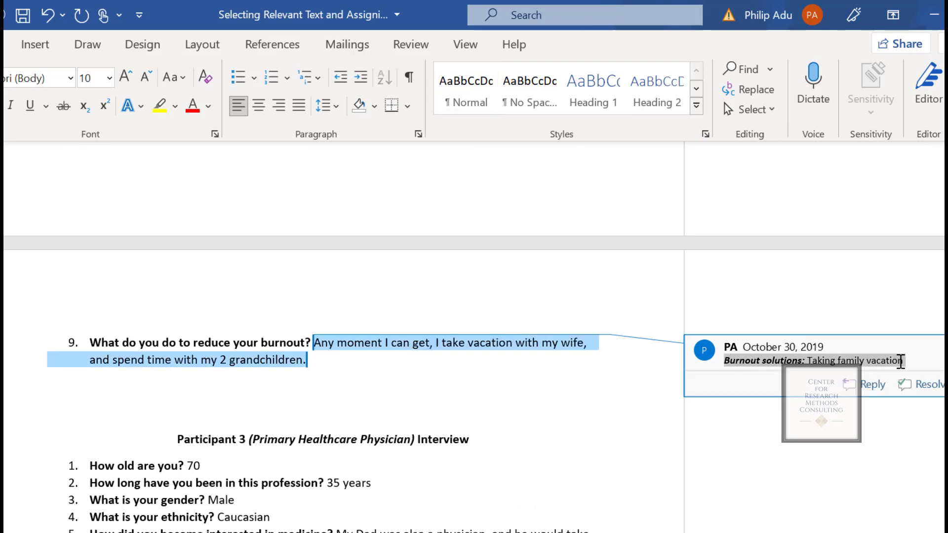
triple_click(901, 360)
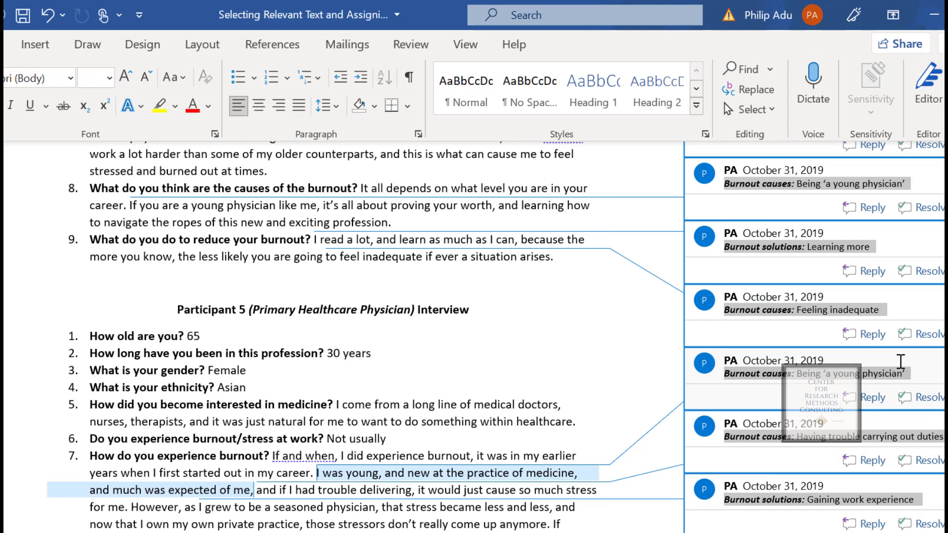
key("Escape")
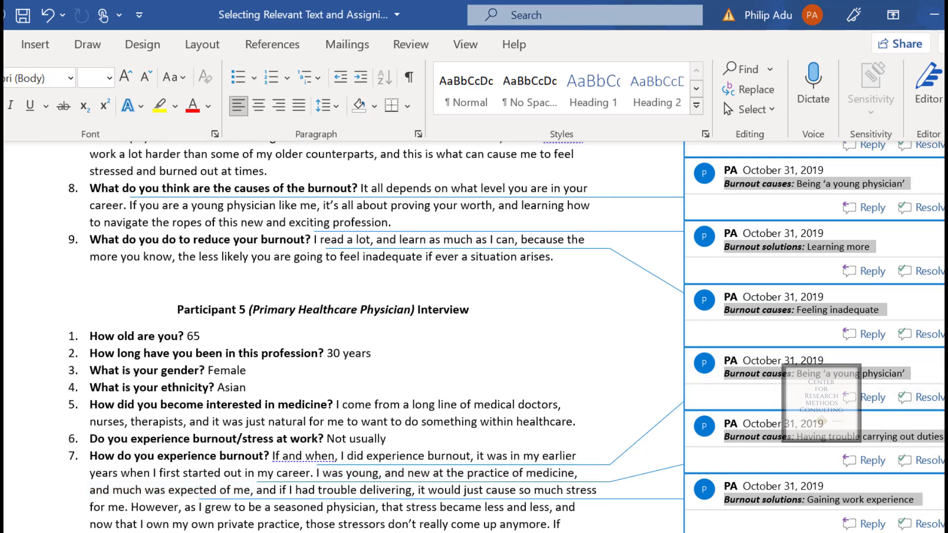
Copy the whole compiled code list, from 'Having ‘long hours’' through 'Engaging in volunteering'.
scroll(340, 335, "down", 3)
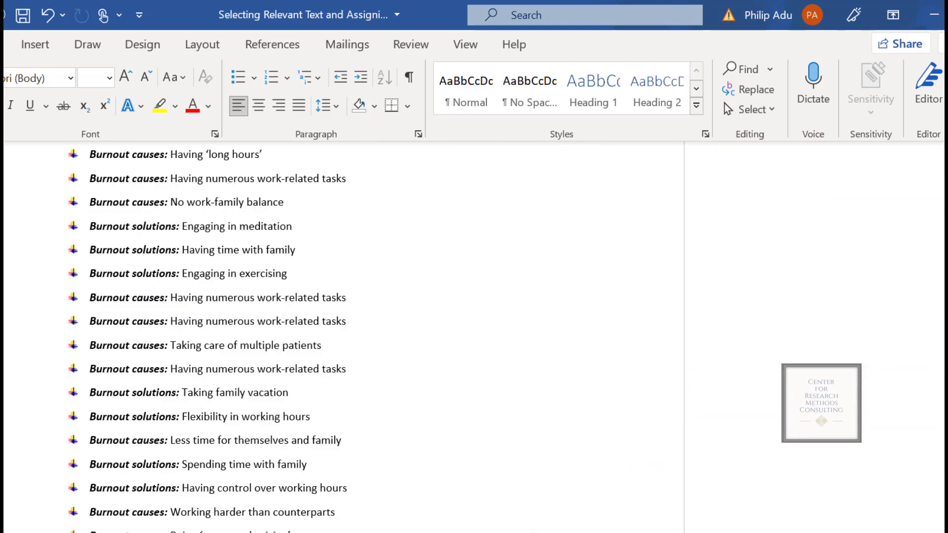
scroll(341, 336, "up", 2)
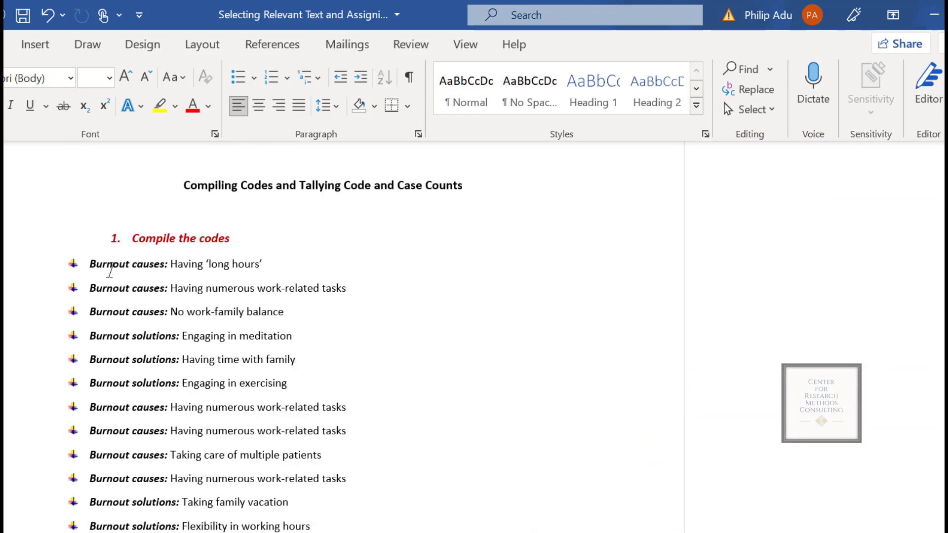
left_click_drag(90, 263, 316, 492)
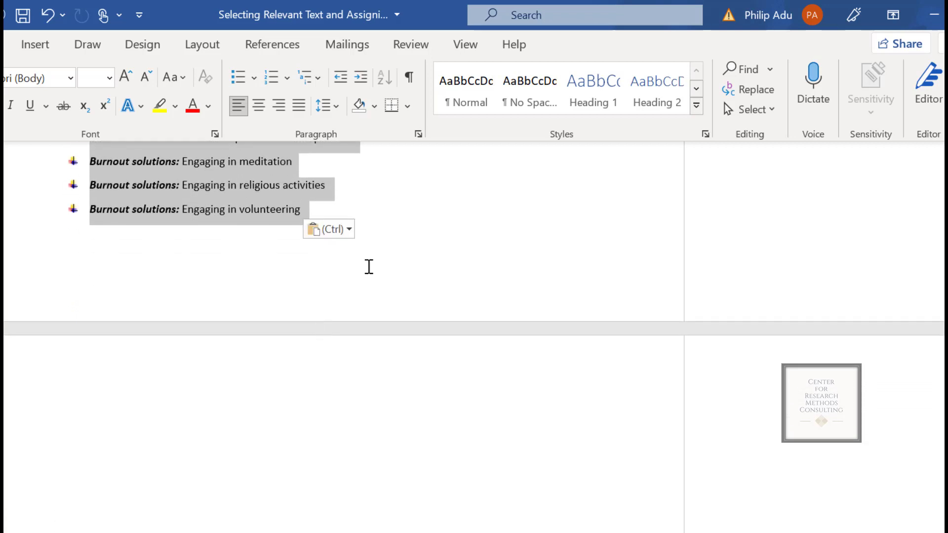
right_click(228, 211)
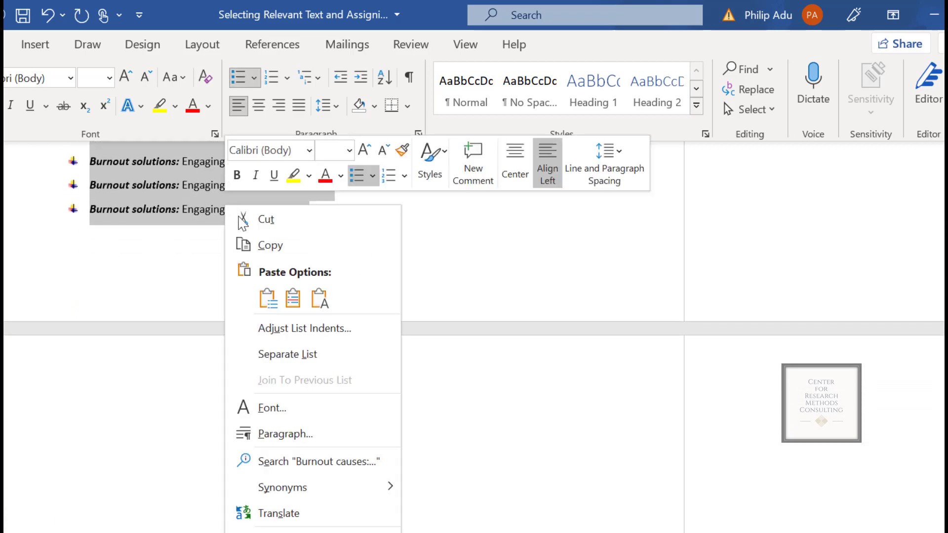
left_click(259, 245)
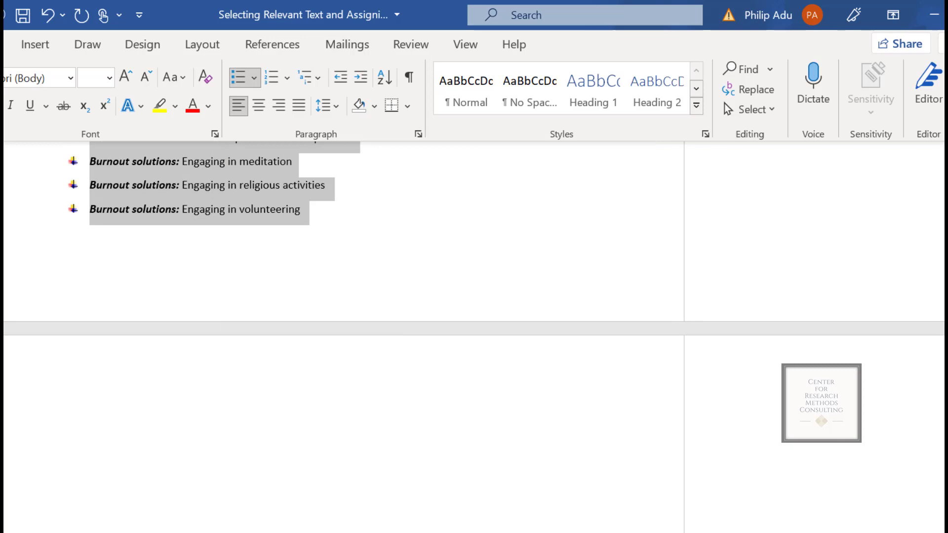
Paste the copied code list below the 'Arrange alphabetically' heading.
scroll(238, 357, "down", 5)
left_click(239, 357)
key("Return")
key("ctrl+z")
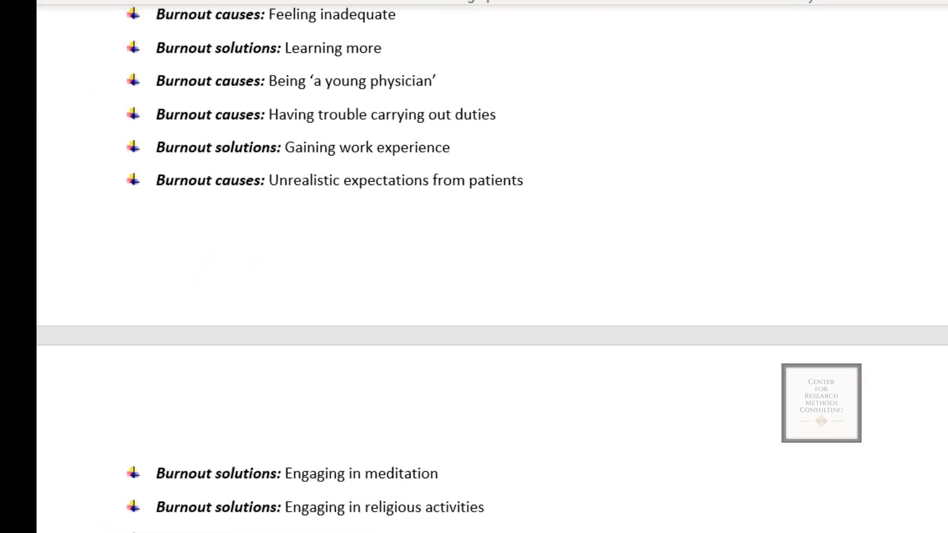
Sort the code list under 'Arrange alphabetically' by paragraphs as text in ascending order.
left_click_drag(484, 531, 148, 1)
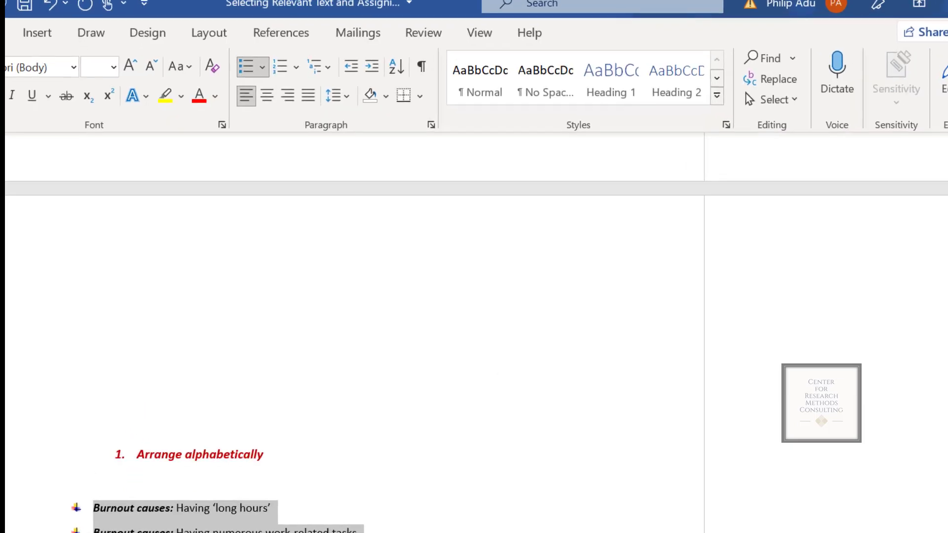
scroll(346, 395, "down", 4)
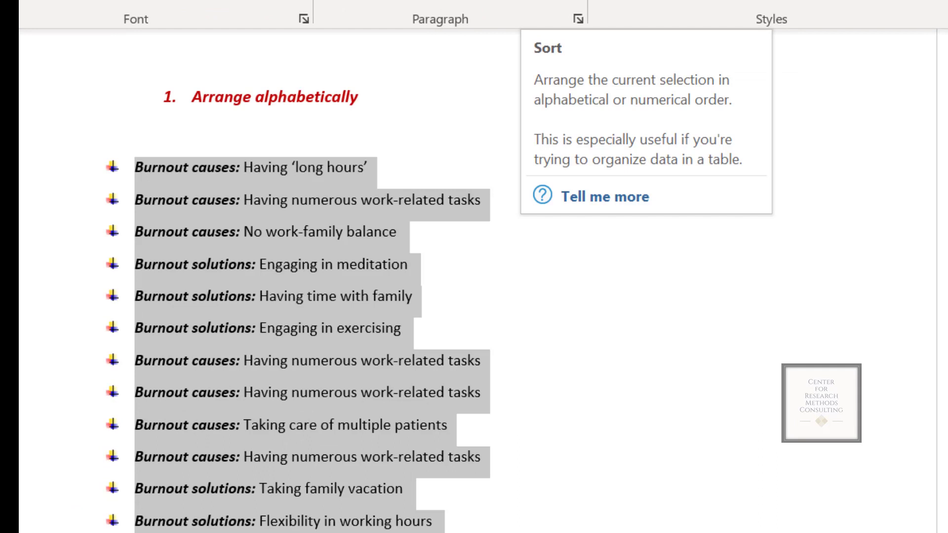
left_click(531, 1)
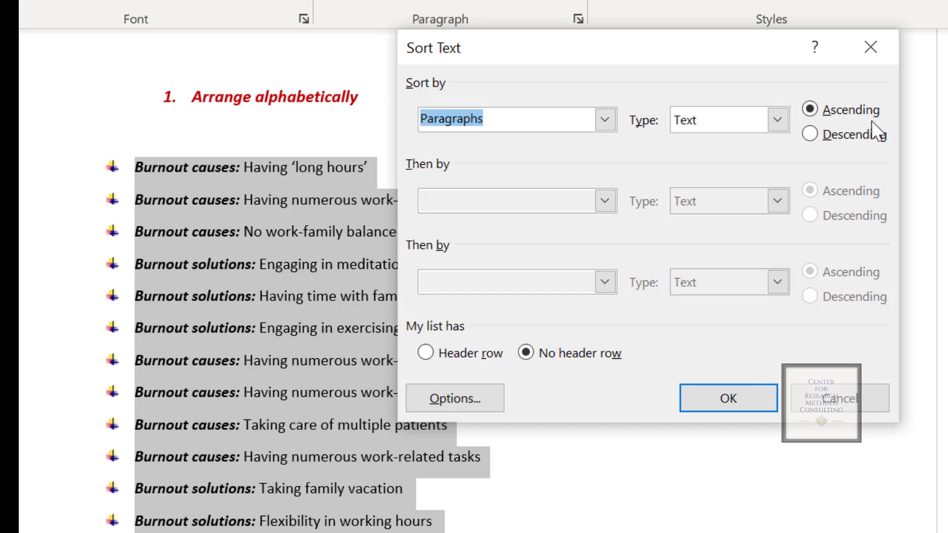
left_click(742, 396)
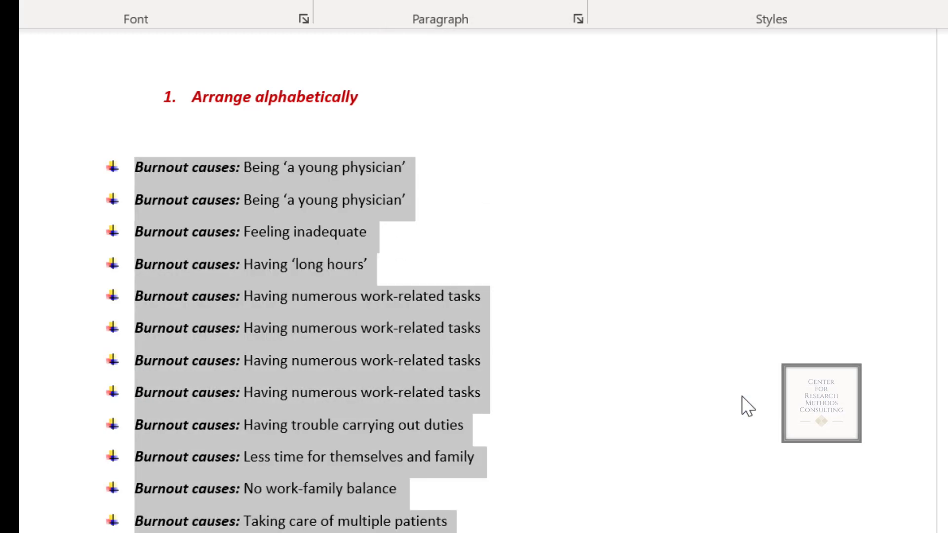
left_click(210, 193)
Separate the burnout causes from the burnout solutions with an empty, unbulleted line after 'Working harder than counterparts'.
scroll(211, 194, "down", 2)
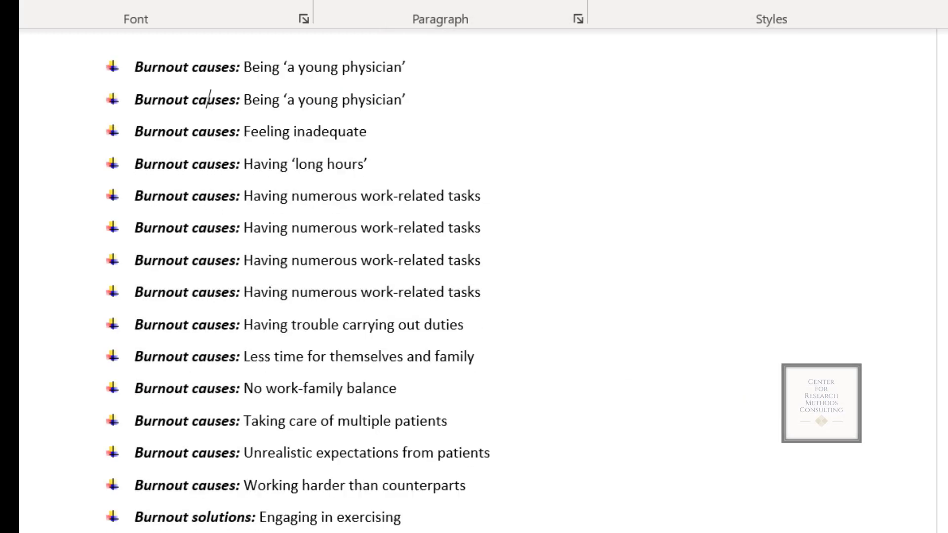
scroll(208, 98, "up", 1)
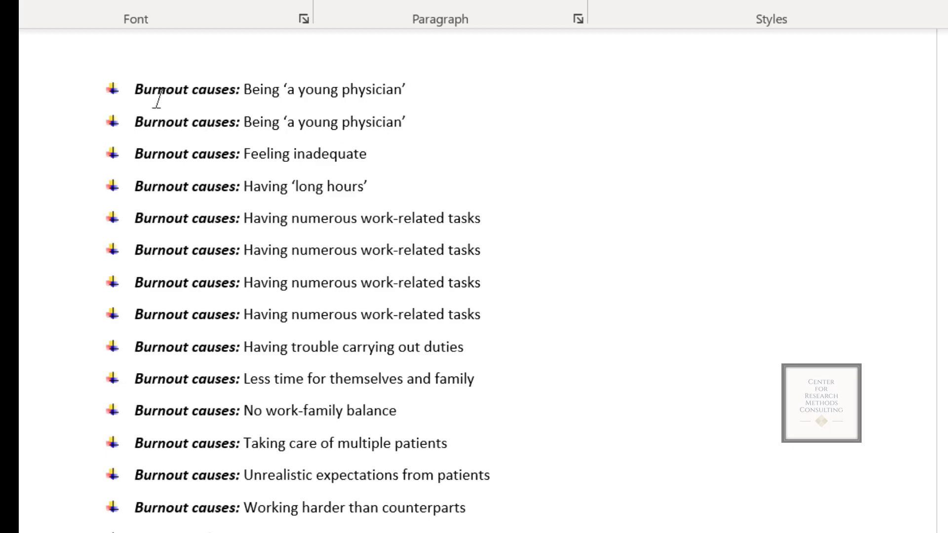
left_click_drag(148, 85, 449, 472)
left_click_drag(445, 281, 493, 329)
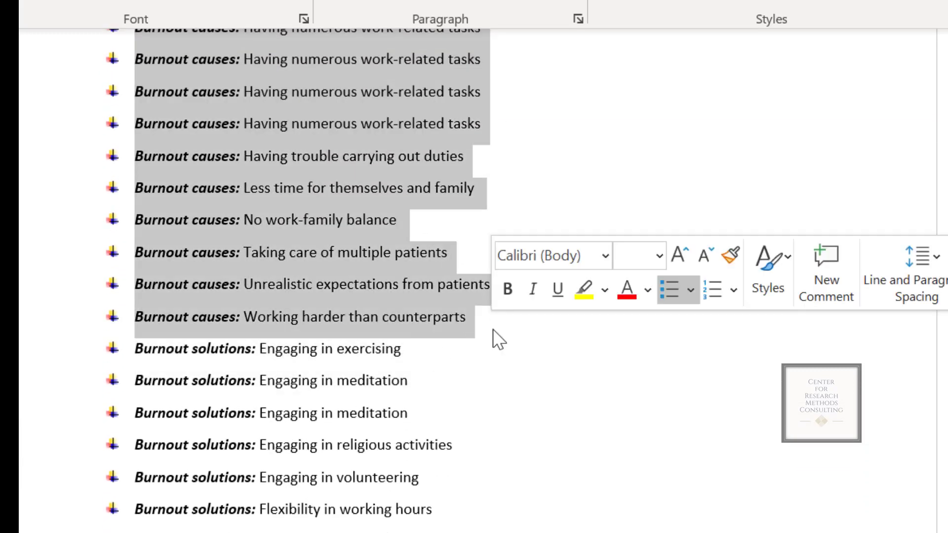
left_click(493, 329)
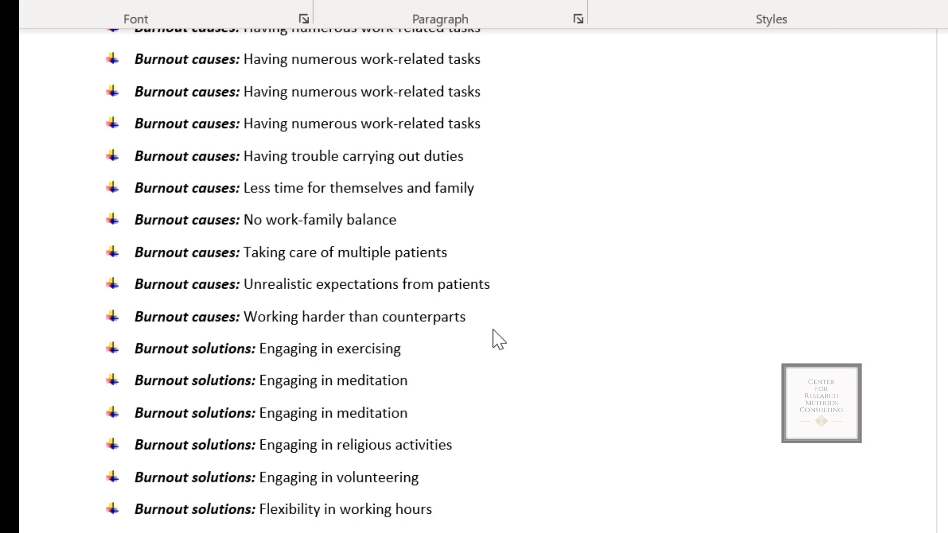
key("Return")
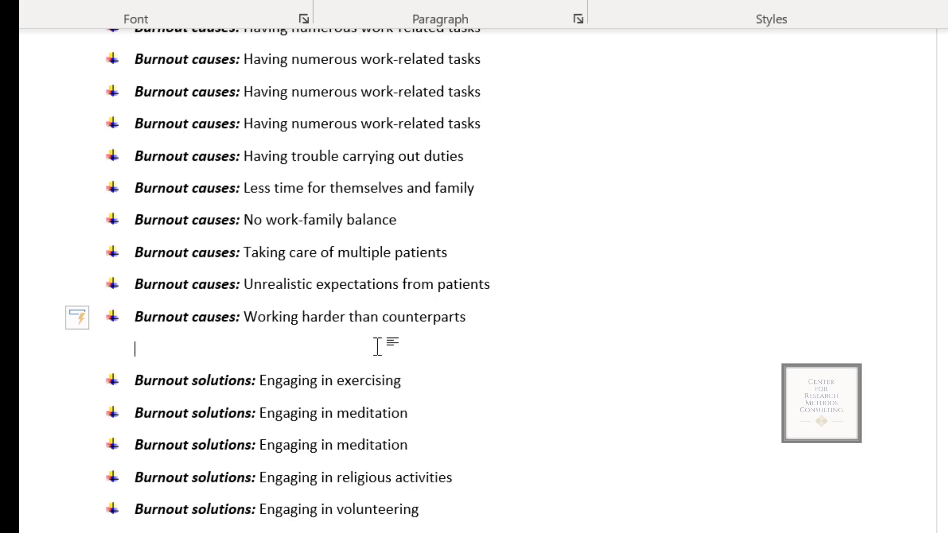
left_click_drag(381, 319, 251, 39)
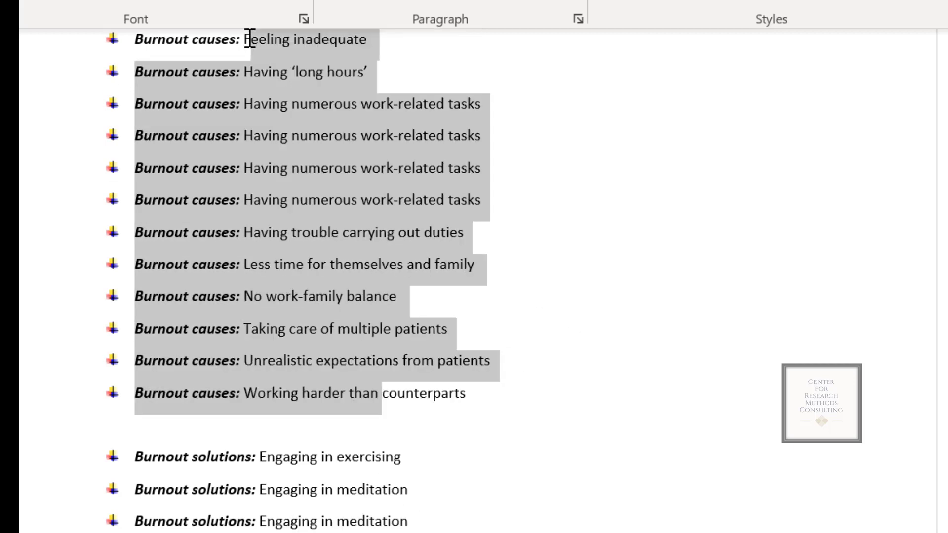
left_click_drag(230, 456, 413, 438)
left_click(438, 361)
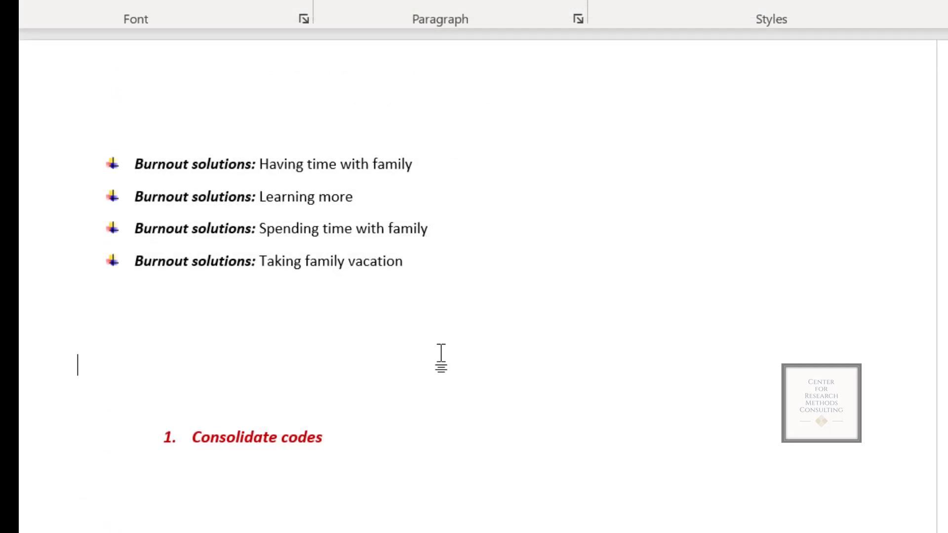
Copy the alphabetically sorted list of burnout causes and solutions and paste it below the 'Consolidate codes' heading.
left_click_drag(434, 296, 247, 34)
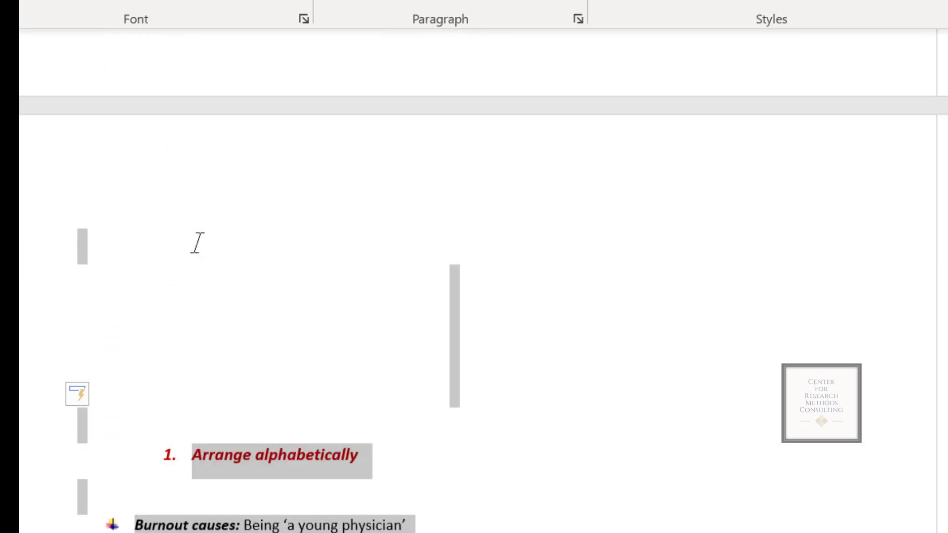
scroll(196, 243, "up", 2)
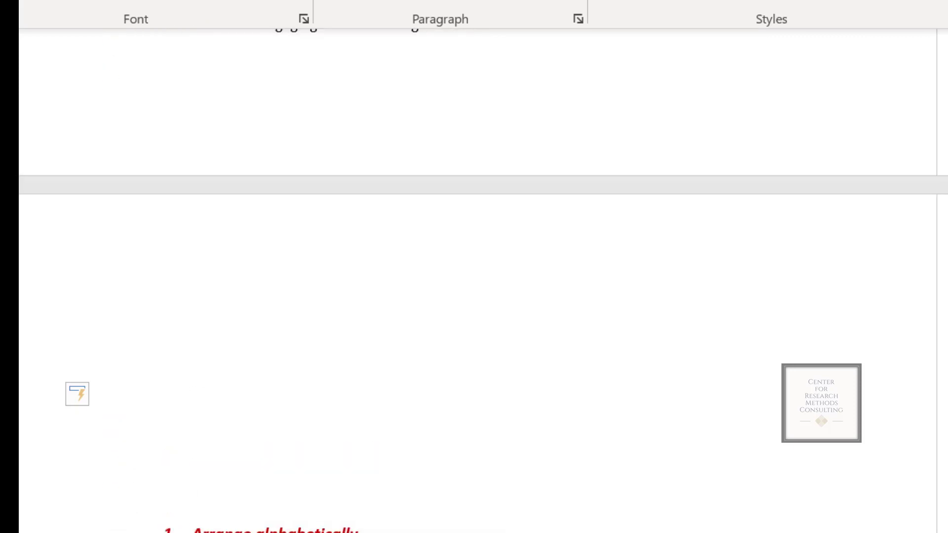
right_click(151, 528)
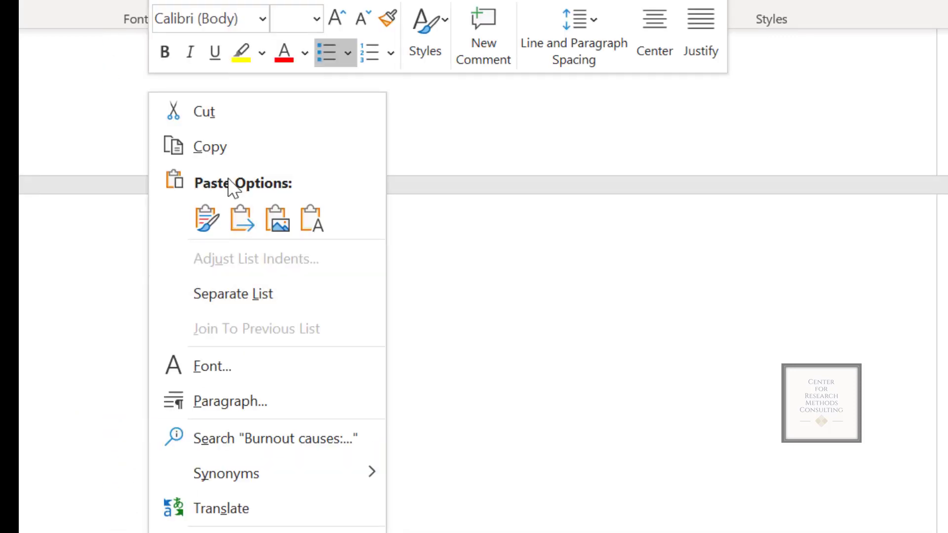
left_click(221, 157)
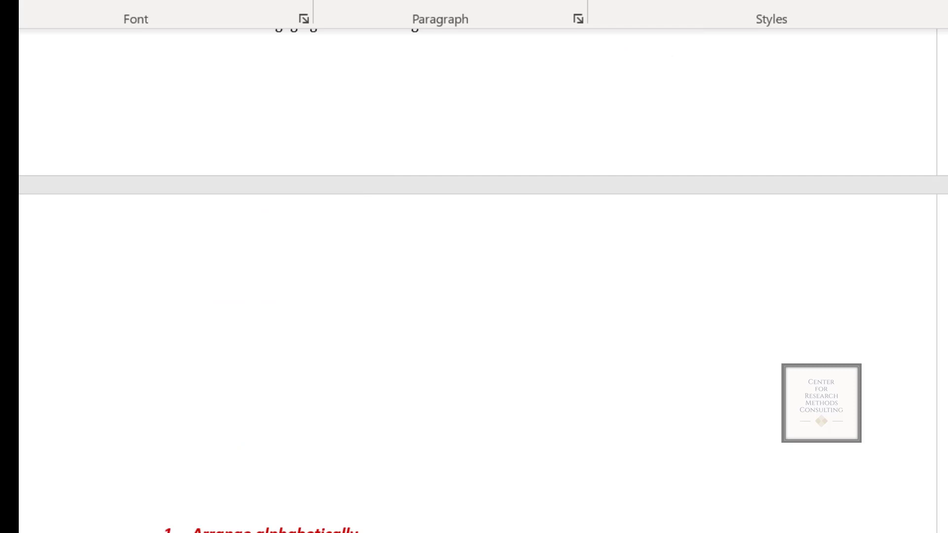
scroll(474, 277, "down", 15)
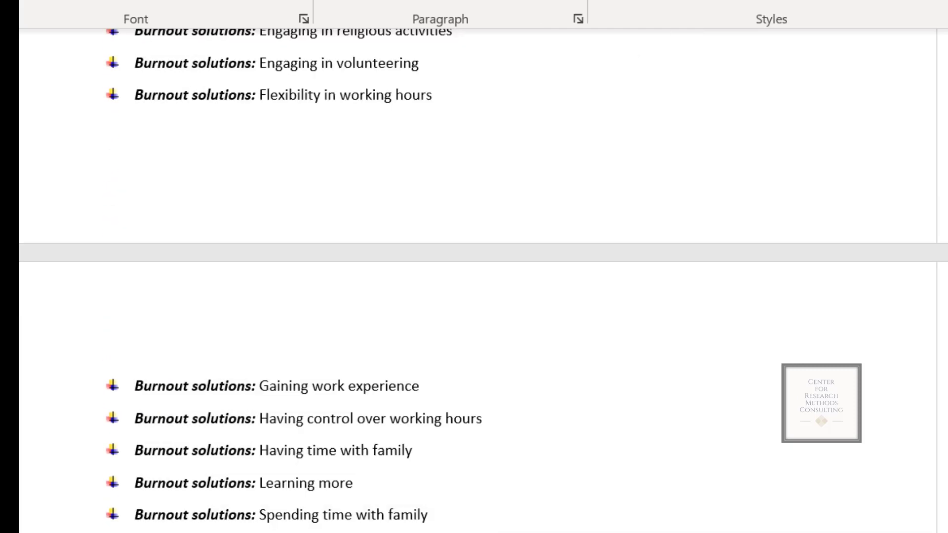
scroll(686, 351, "down", 10)
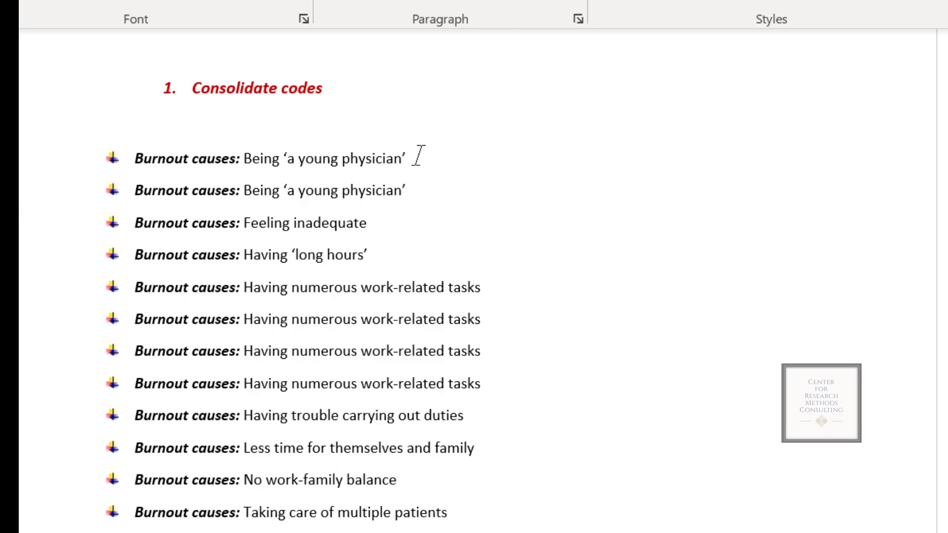
Append (2) to the first 'Being ‘a young physician’' code under 'Consolidate codes' and delete its duplicate line.
left_click_drag(403, 158, 256, 163)
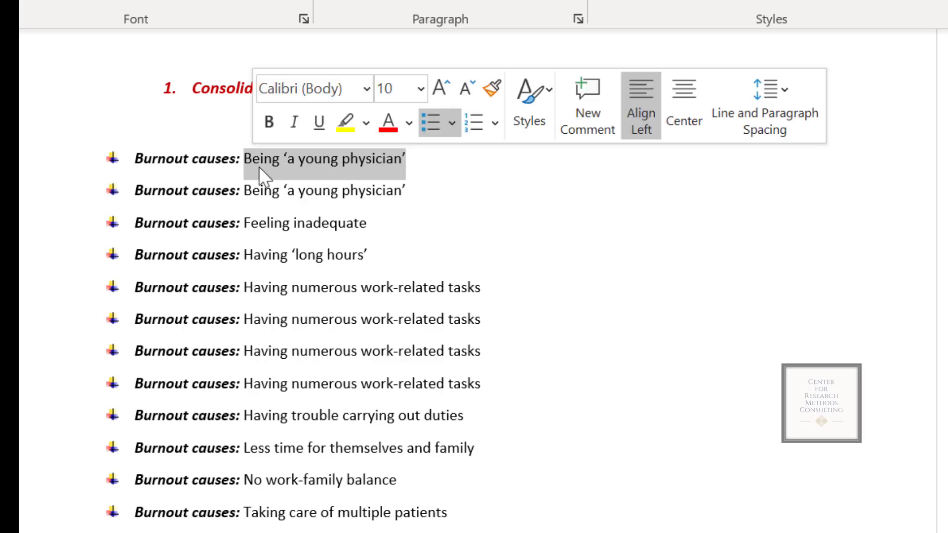
left_click_drag(416, 191, 280, 196)
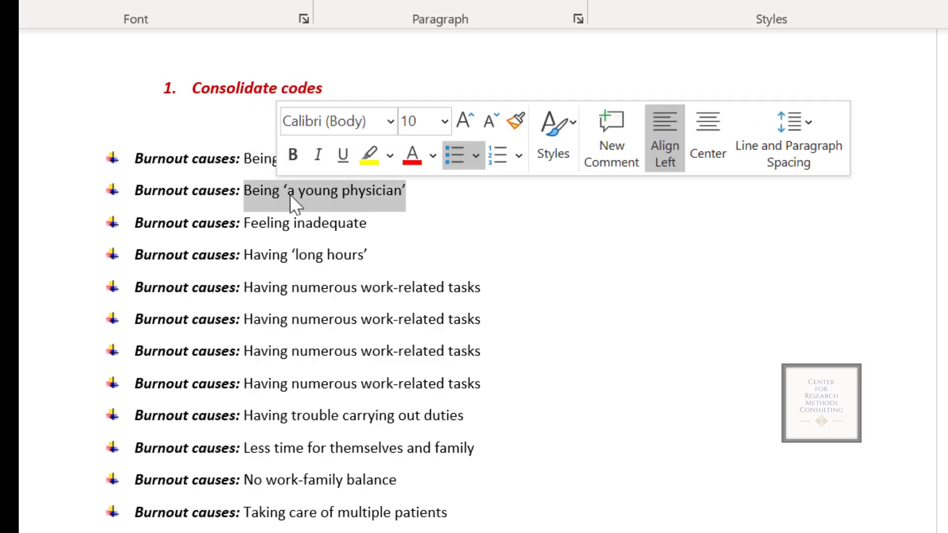
left_click(448, 201)
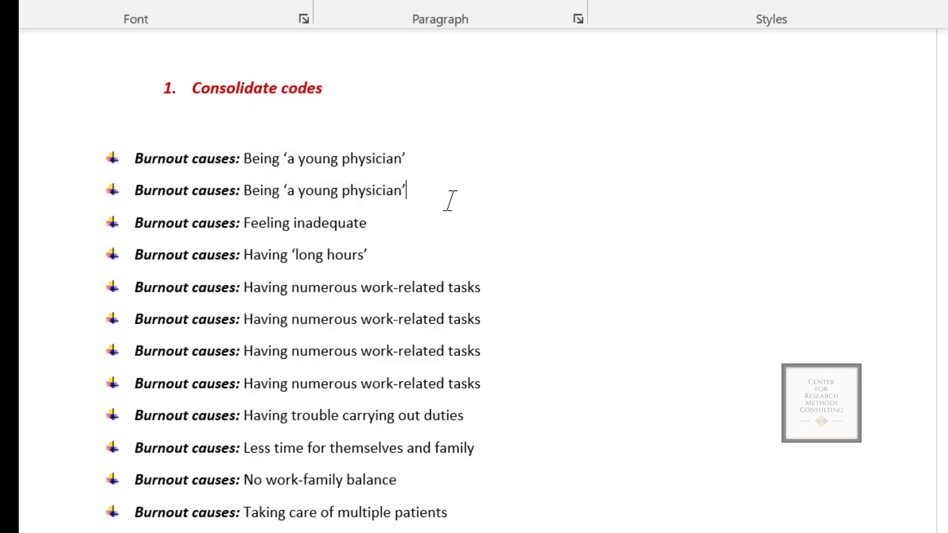
left_click(446, 156)
type("(2)")
left_click_drag(440, 197, 170, 192)
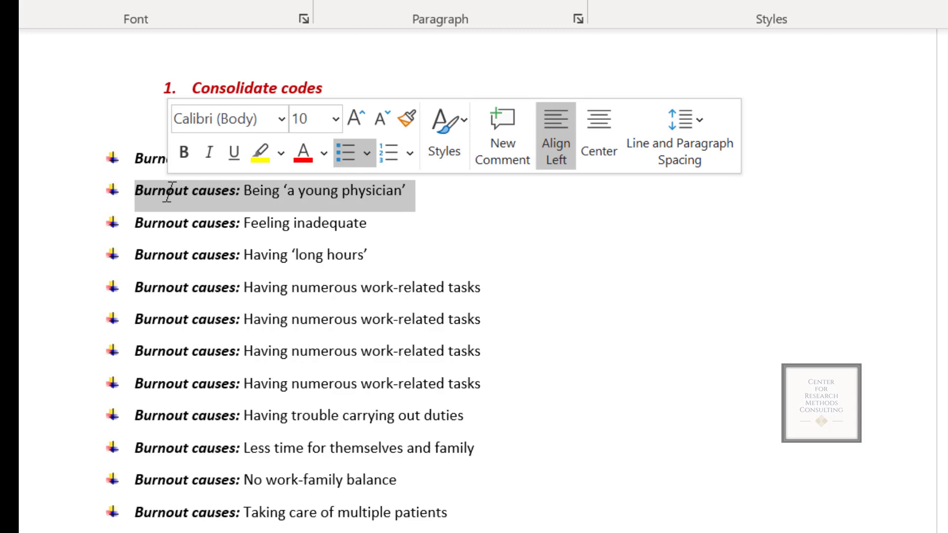
key("BackSpace")
key("BackSpace")
key("BackSpace")
key("BackSpace")
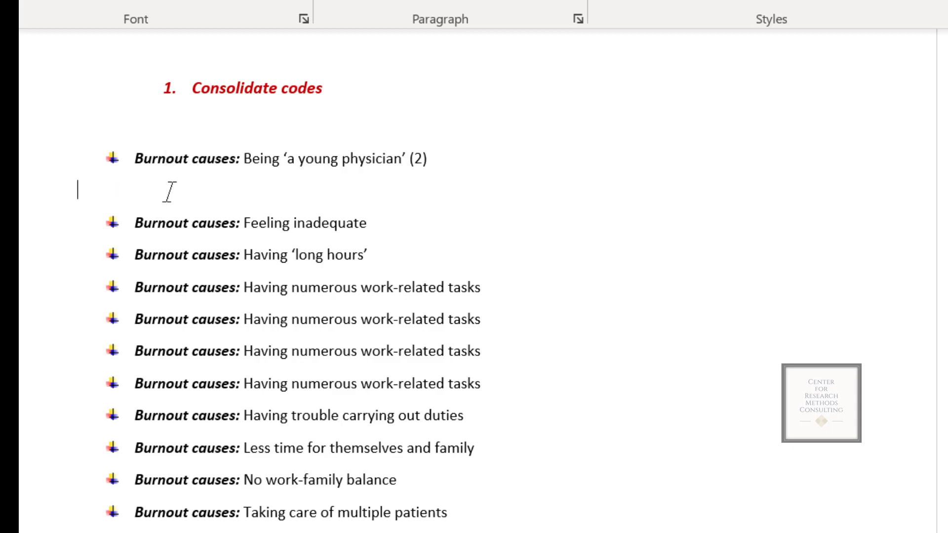
Append (1) to the 'Feeling inadequate' and 'Having ‘long hours’' codes.
left_click(398, 194)
type("(1)")
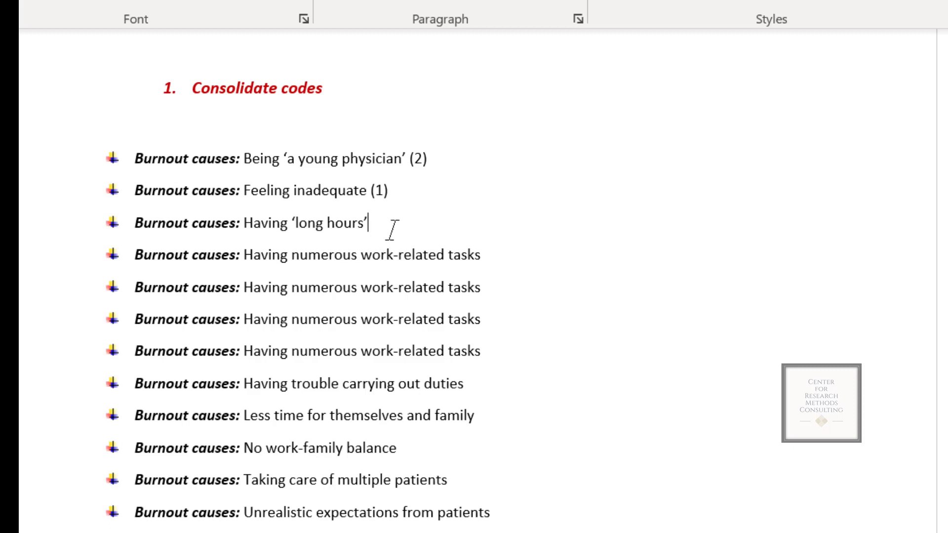
type("(1)")
Append (4) to the first 'Having numerous work-related tasks' code and delete its three duplicate lines.
left_click_drag(389, 262, 476, 315)
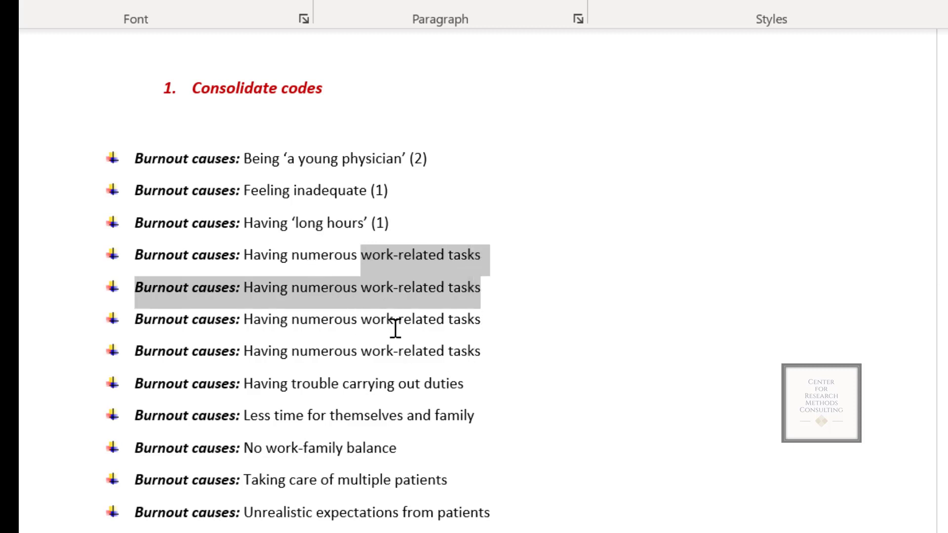
left_click(489, 352)
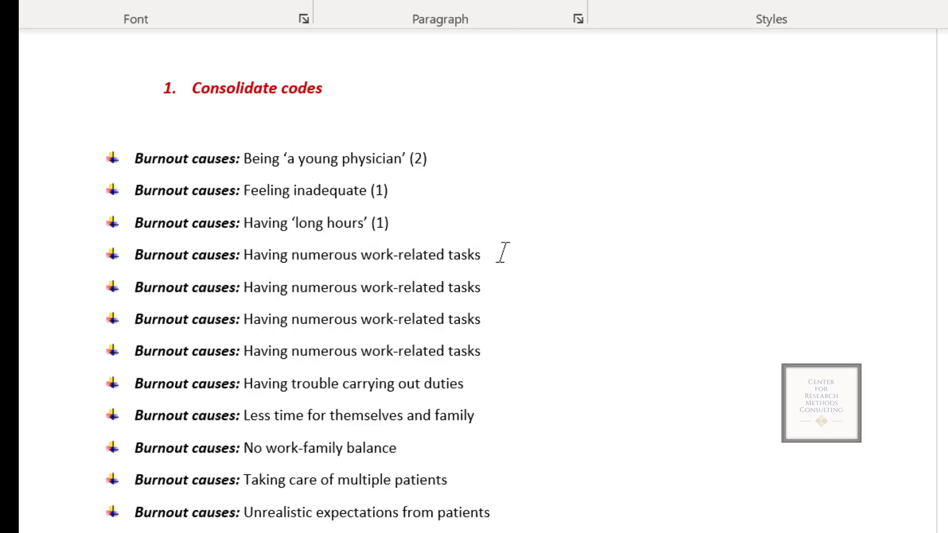
type("(4)")
left_click_drag(137, 287, 500, 359)
key("Delete")
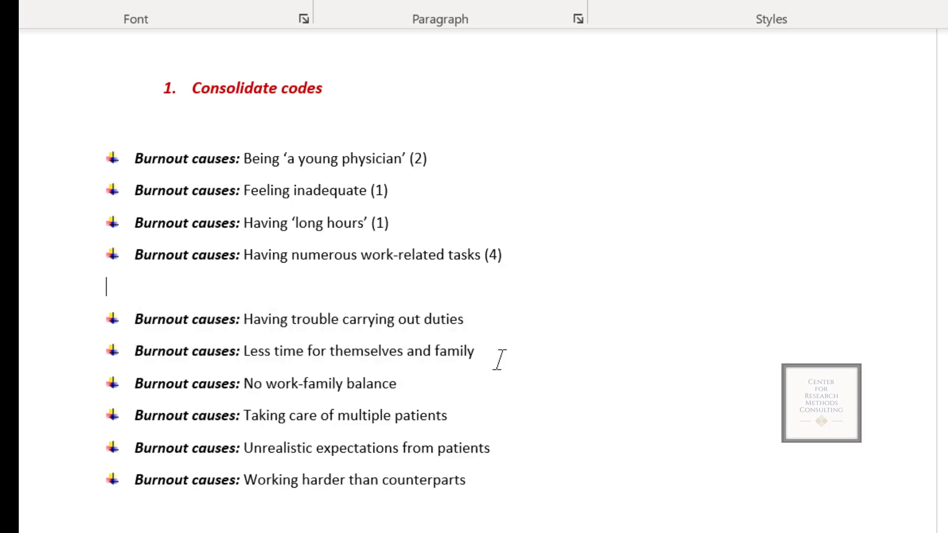
key("Delete")
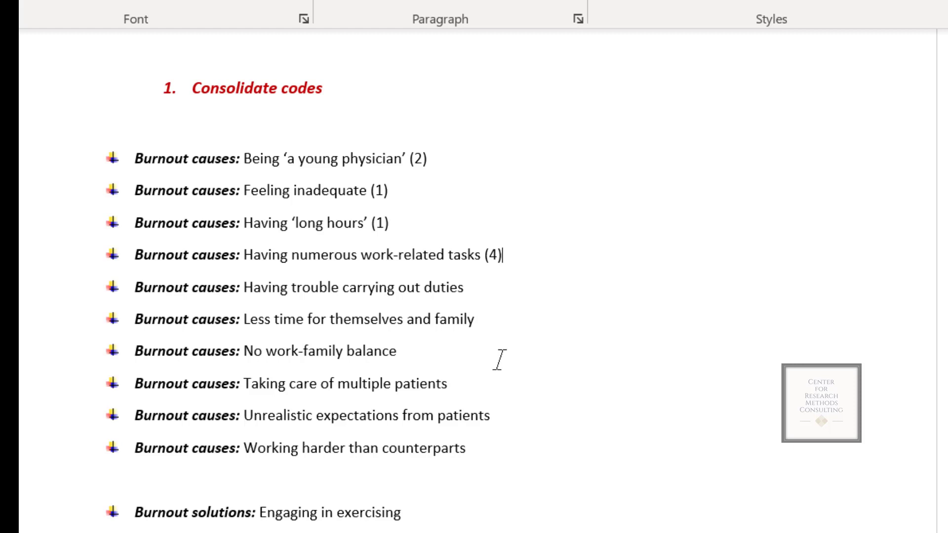
Append (1) to each burnout cause from 'Having trouble carrying out duties' through 'Working harder than counterparts' and to the burnout solution 'Engaging in exercising'.
left_click(497, 297)
type("(1)")
left_click(499, 331)
type("(1)")
left_click(418, 358)
type("(1)")
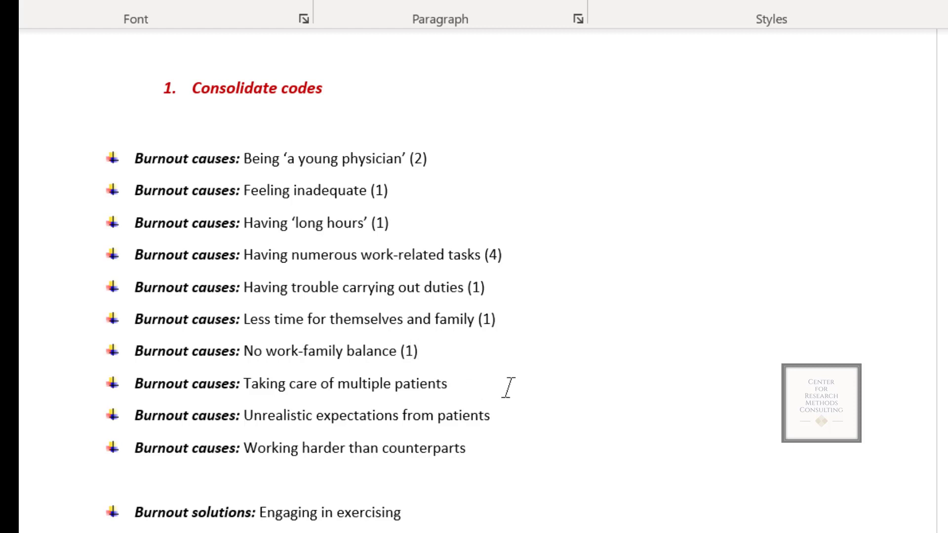
type(" (1)")
type("(1 (1)")
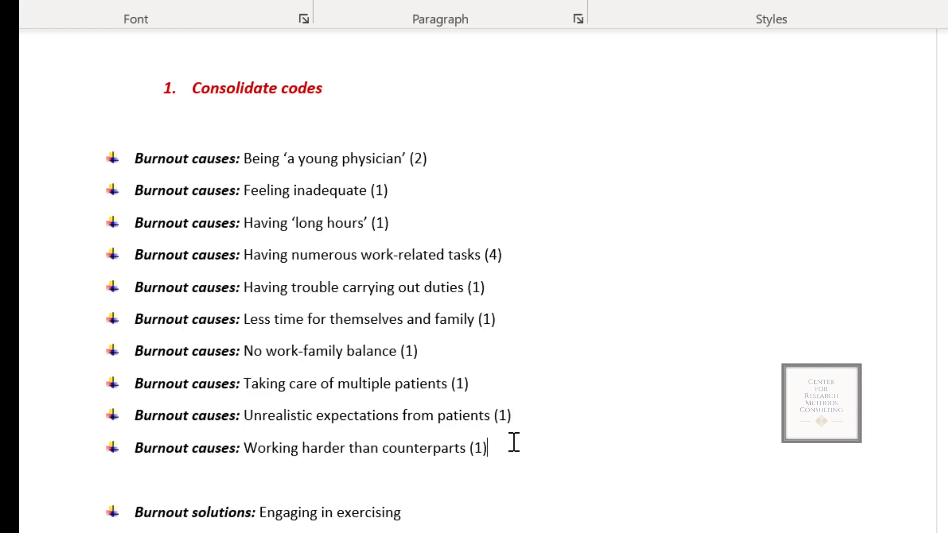
scroll(479, 303, "down", 3)
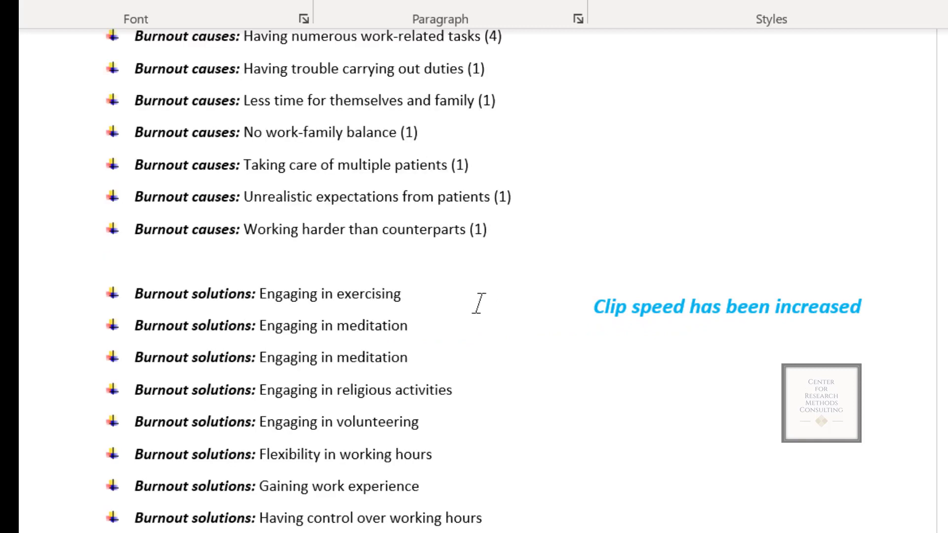
type("1)")
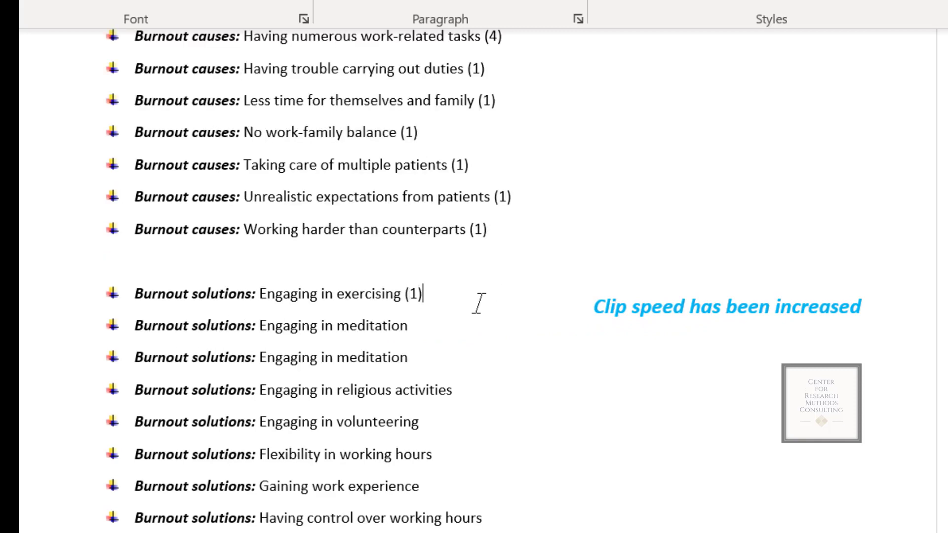
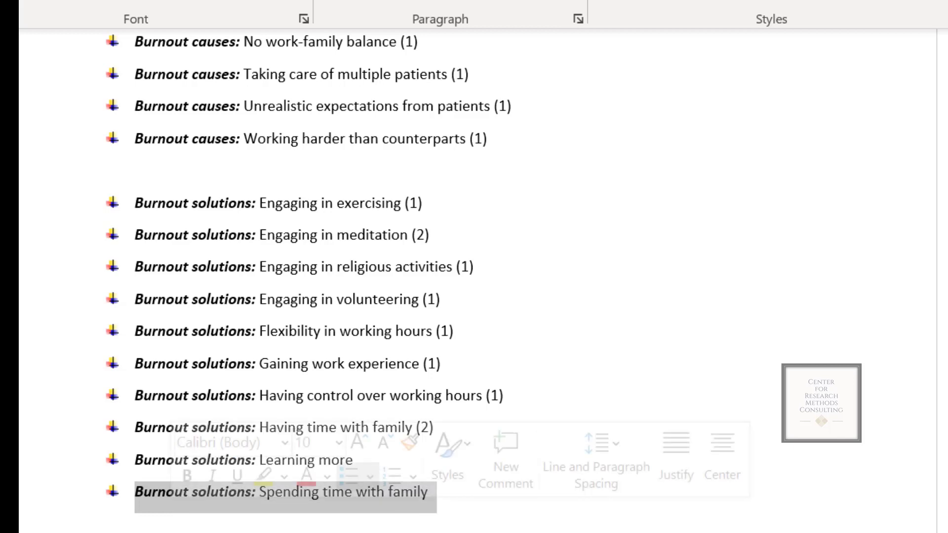
Delete the 'Spending time with family' line at the end of the burnout solutions and append (1) to 'Learning more'.
key("End")
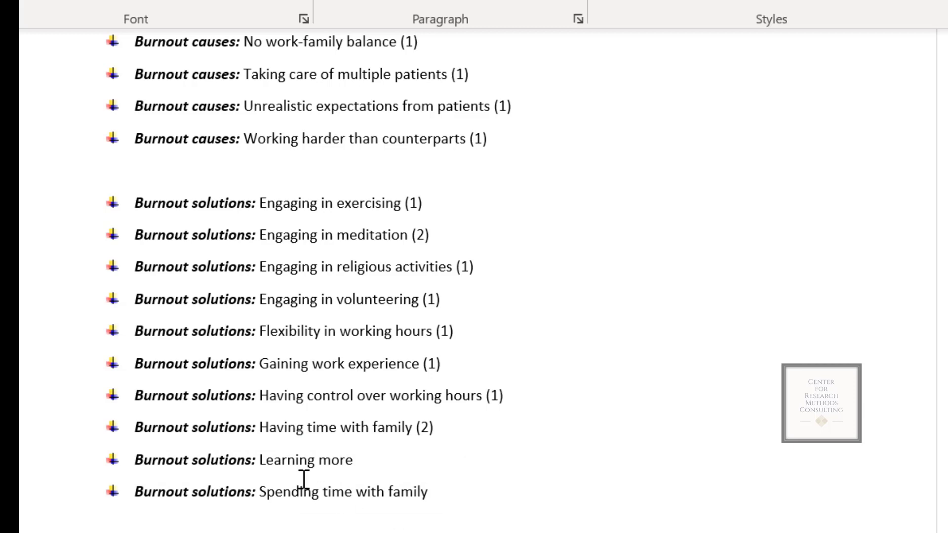
left_click(390, 472)
left_click_drag(446, 502, 155, 504)
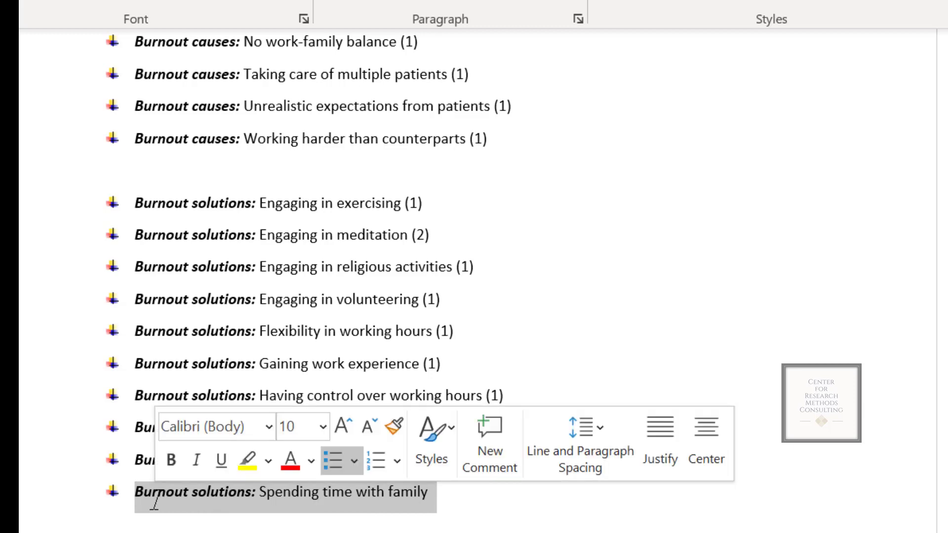
key("BackSpace")
key("BackSpace")
key("BackSpace")
key("BackSpace")
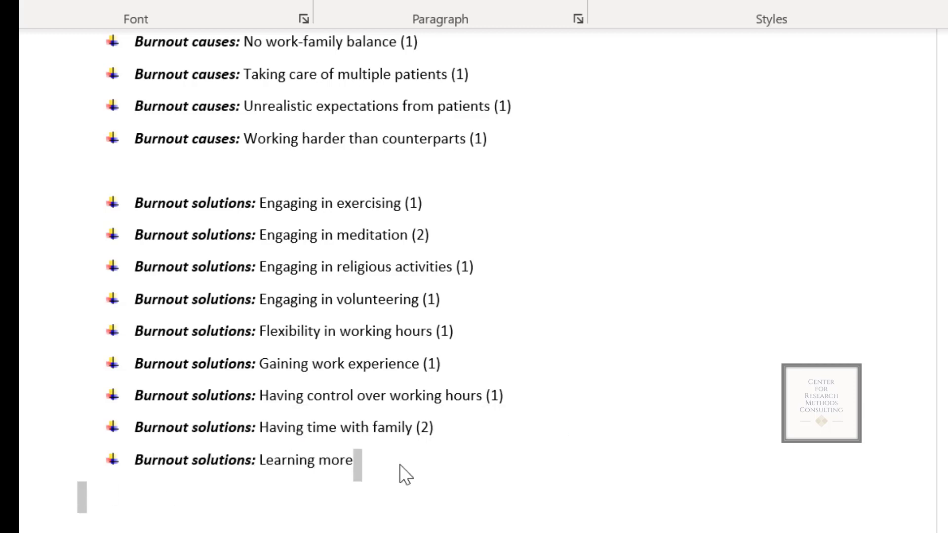
key("BackSpace")
type("(1")
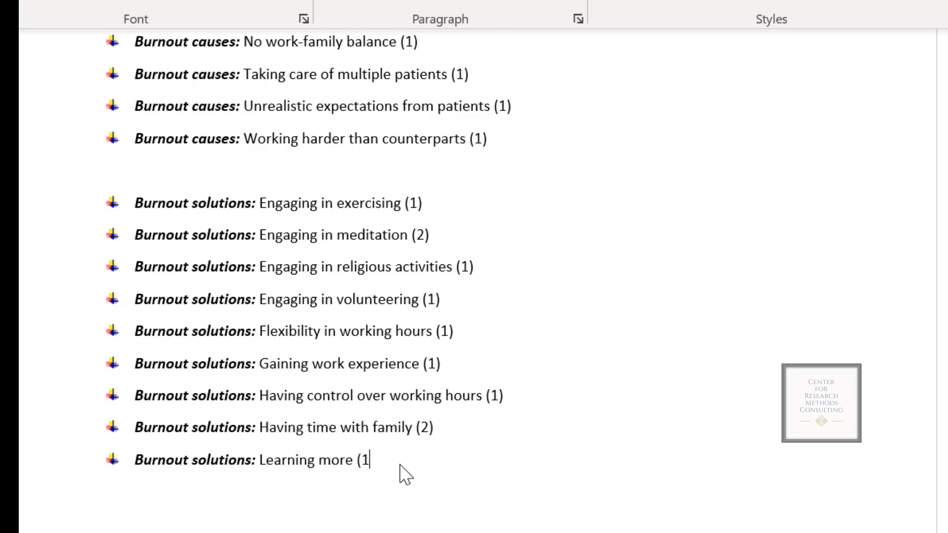
type(")")
Review the counts of the consolidated burnout causes, especially 'Being ‘a young physician’', and look back at the earlier code lists.
scroll(591, 419, "up", 1)
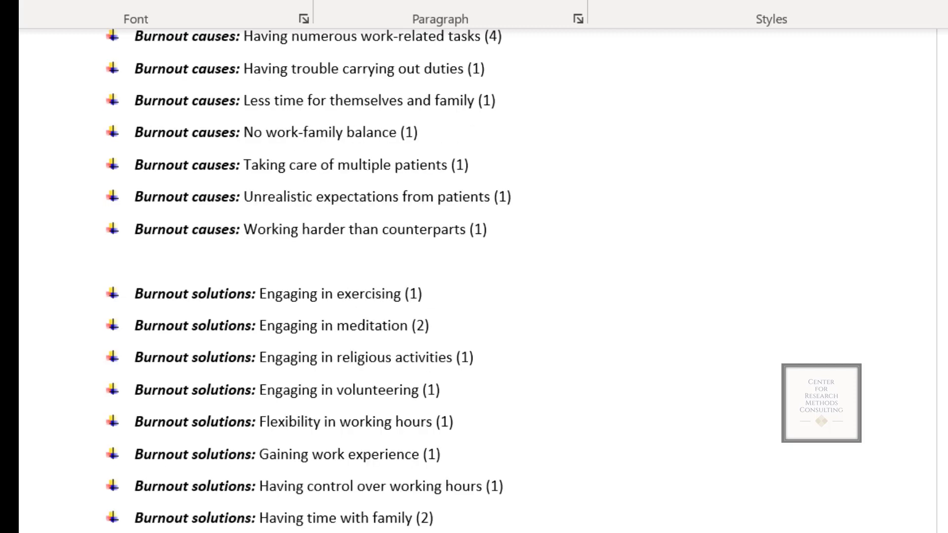
scroll(308, 296, "up", 3)
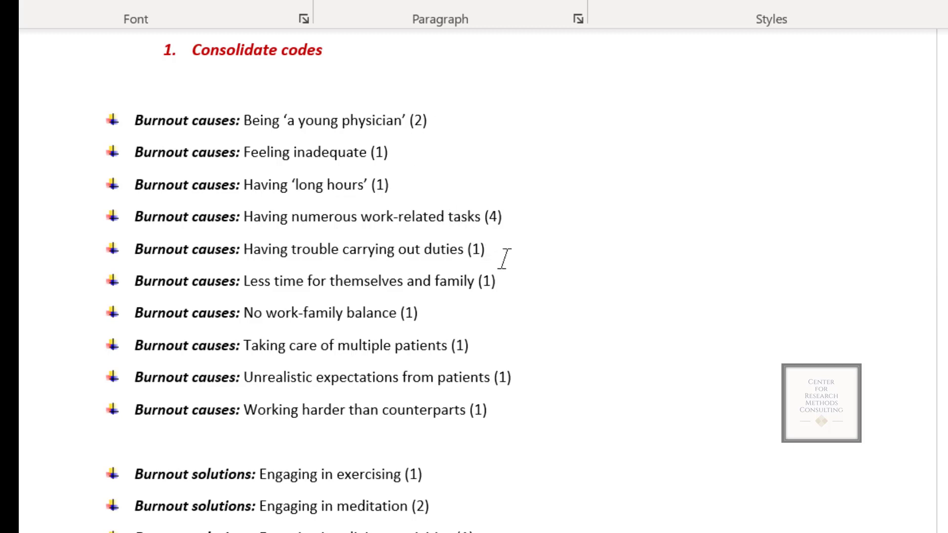
left_click_drag(342, 124, 417, 133)
left_click_drag(514, 215, 409, 212)
left_click_drag(499, 250, 443, 256)
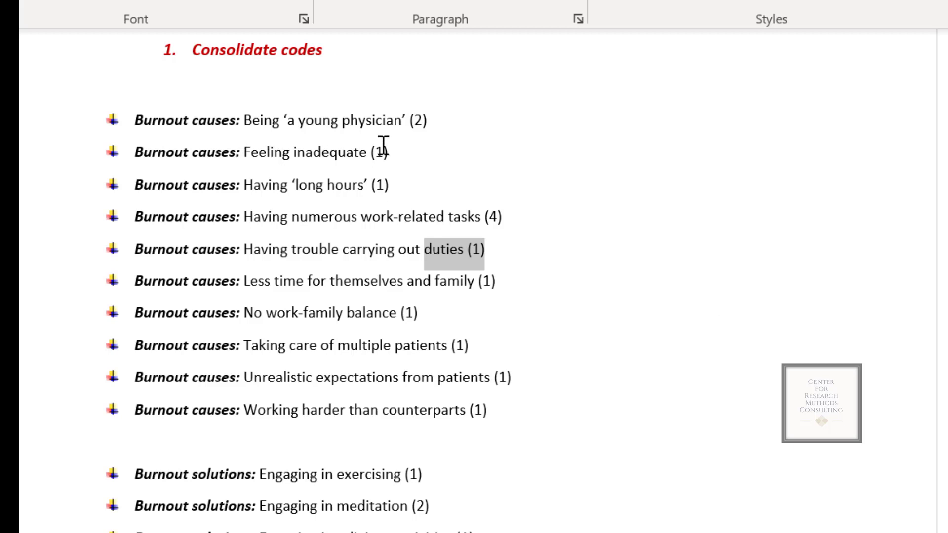
left_click_drag(446, 127, 266, 132)
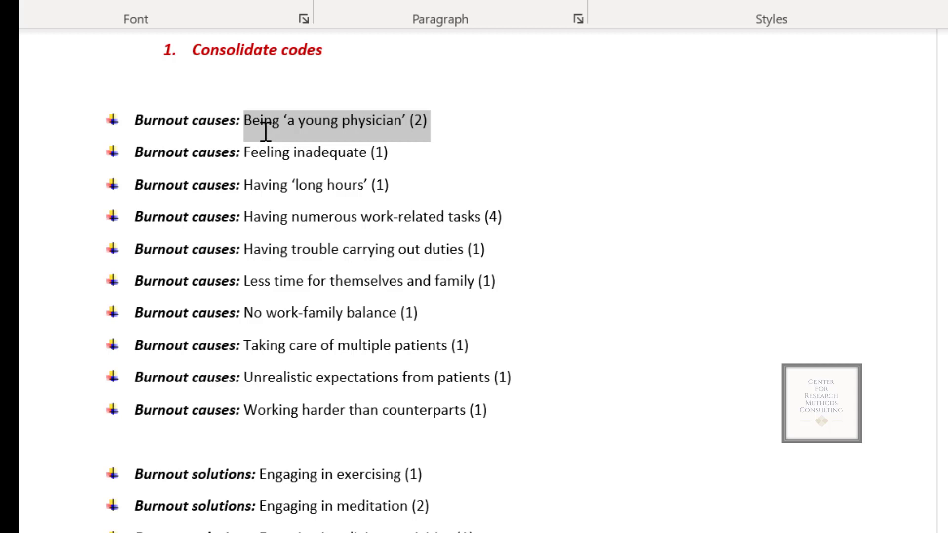
mouse_move(265, 131)
left_mouse_down()
mouse_move(364, 131)
mouse_move(302, 142)
mouse_move(269, 133)
left_mouse_up()
left_click(474, 114)
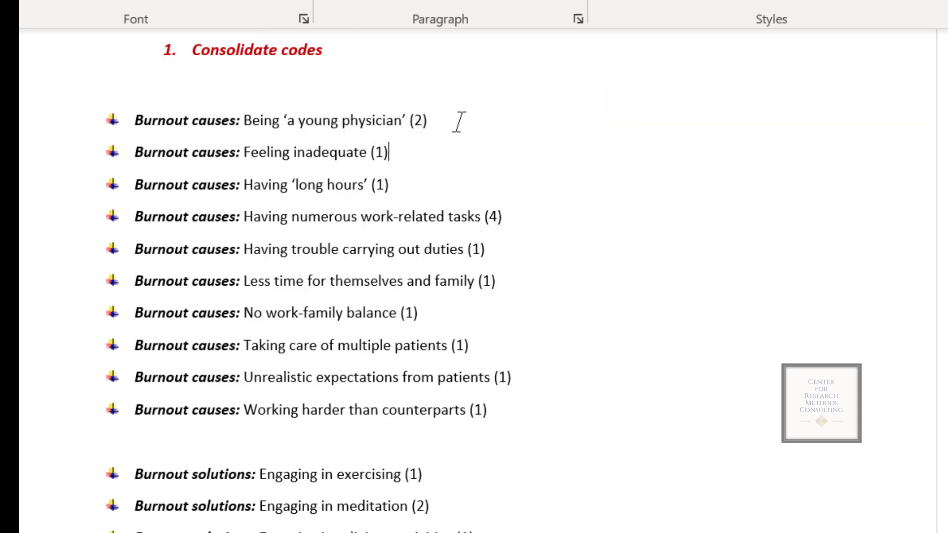
left_click_drag(456, 119, 244, 125)
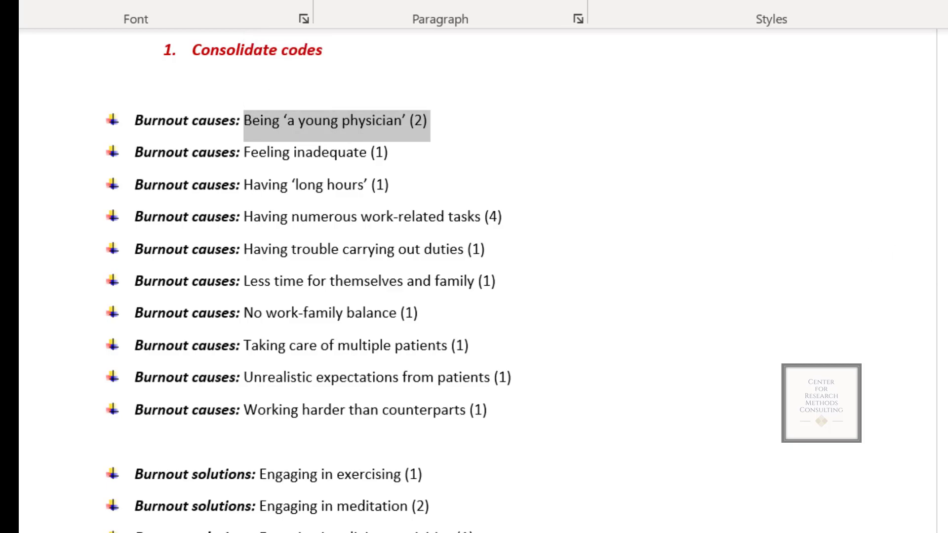
scroll(474, 276, "up", 20)
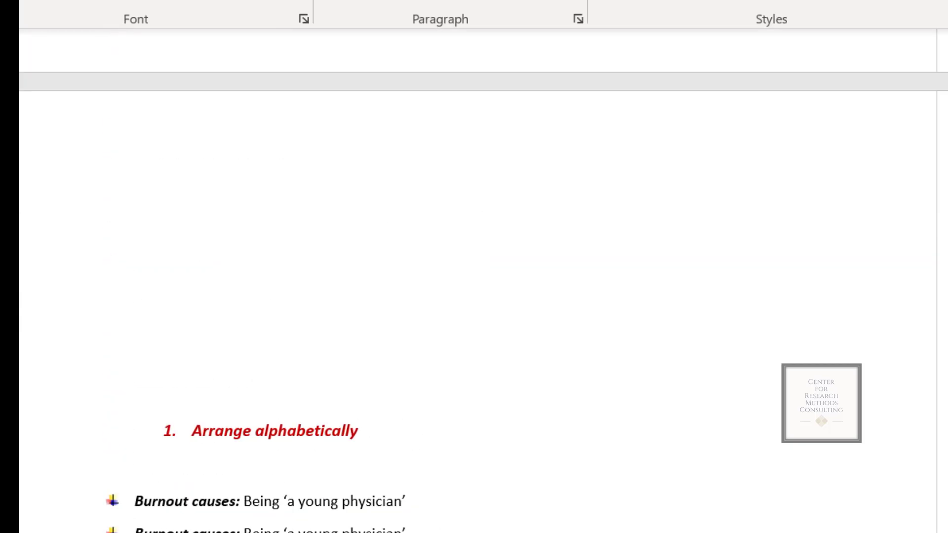
scroll(474, 277, "up", 5)
scroll(474, 276, "down", 20)
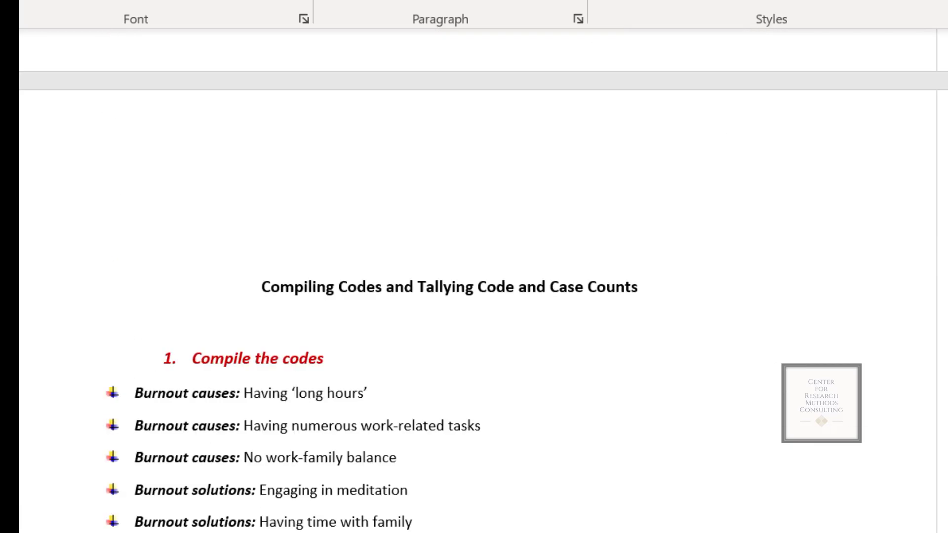
Examine the counts of the consolidated burnout causes 'Being ‘a young physician’', 'Feeling inadequate' and 'Having numerous work-related tasks'.
scroll(474, 277, "up", 3)
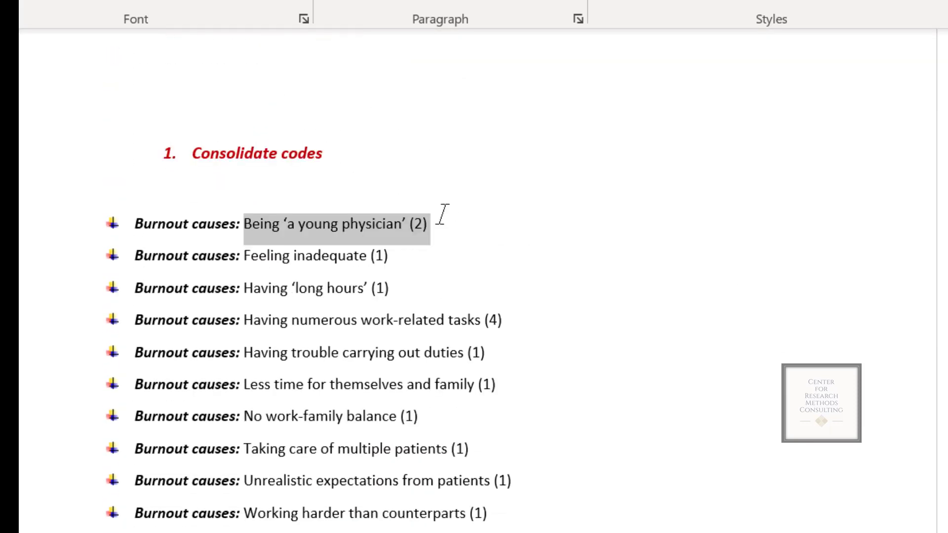
key("Up")
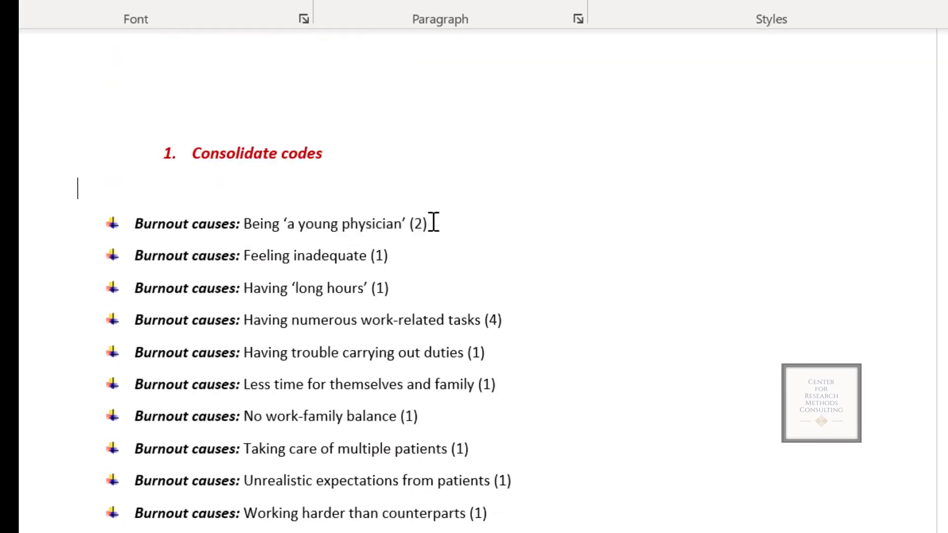
left_click(417, 253)
left_click_drag(388, 256, 271, 269)
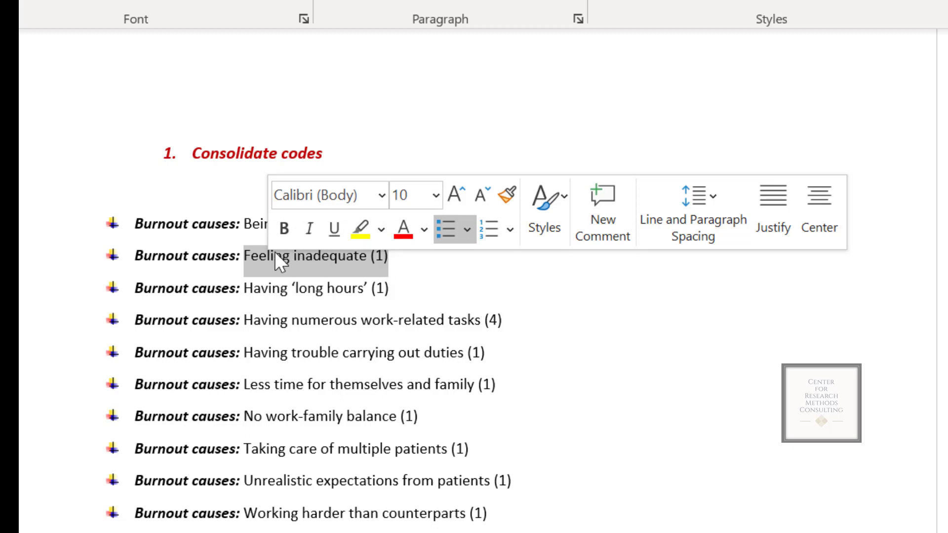
left_click(411, 256)
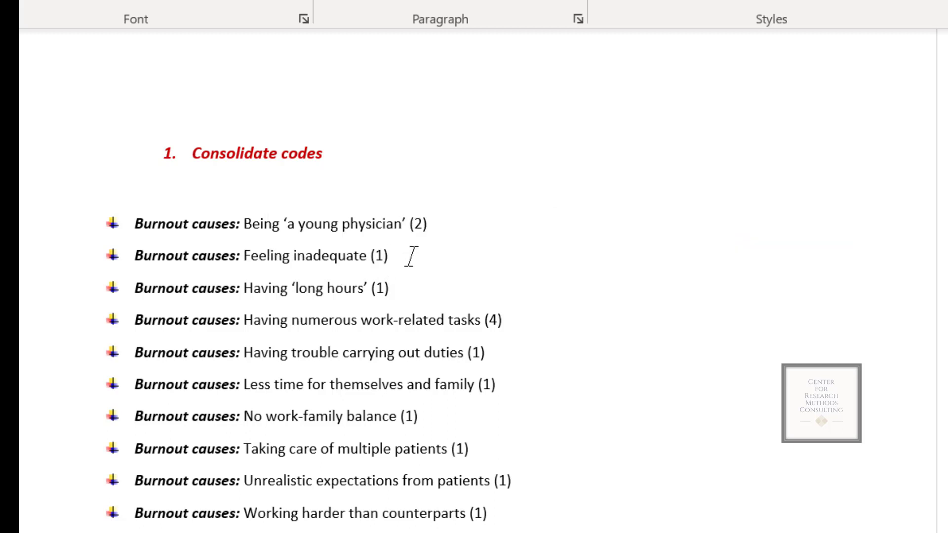
left_click(503, 324)
left_click_drag(507, 336, 501, 330)
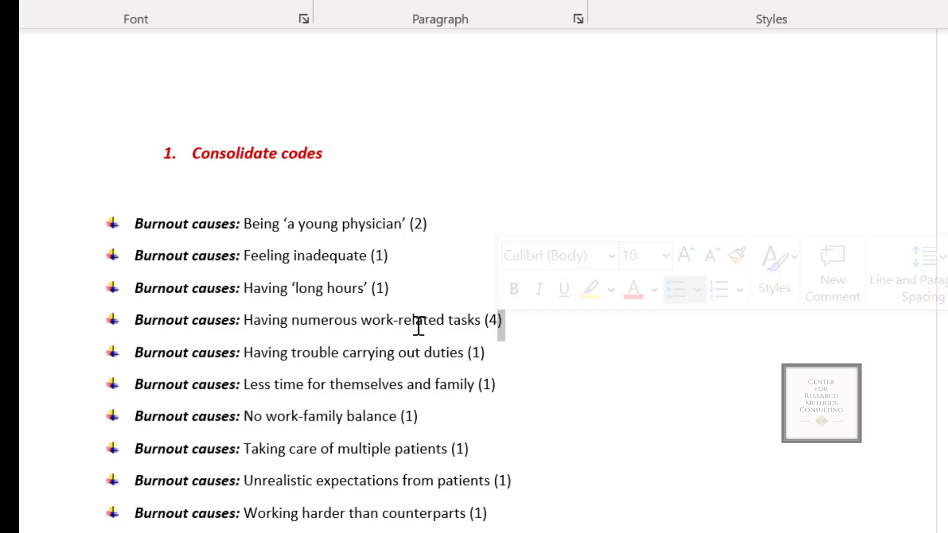
left_click_drag(268, 326, 461, 336)
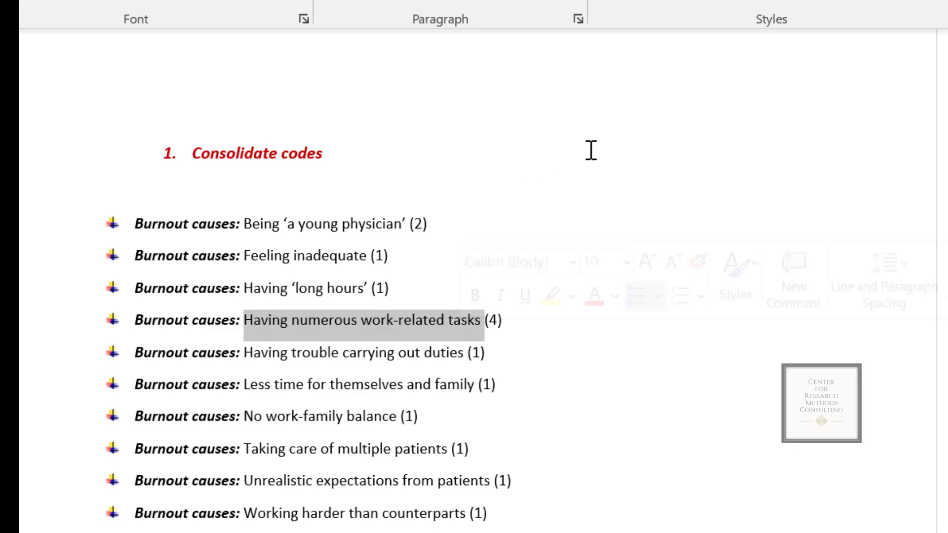
left_click(552, 329)
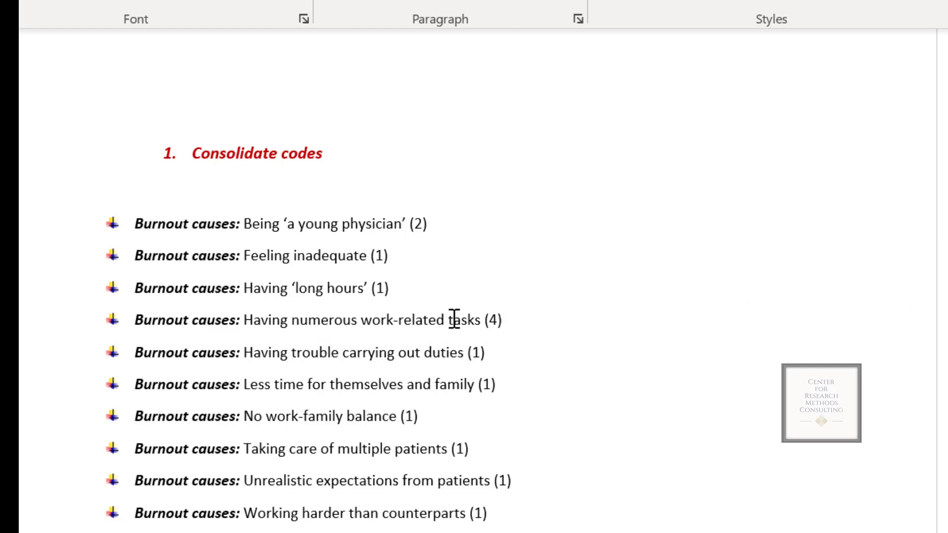
left_click(328, 321)
Append (1) to the burnout solution 'Taking family vacation' at the end of the consolidated codes.
scroll(474, 276, "down", 10)
scroll(474, 277, "down", 2)
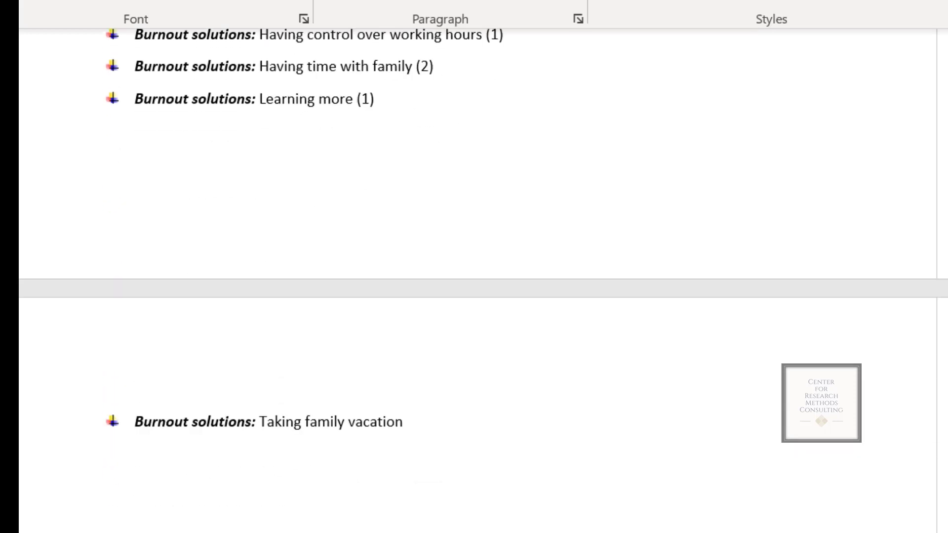
left_click(474, 440)
type("(1)")
Compare the sorted code list with the consolidated burnout causes and burnout solutions and their counts.
scroll(474, 266, "up", 4)
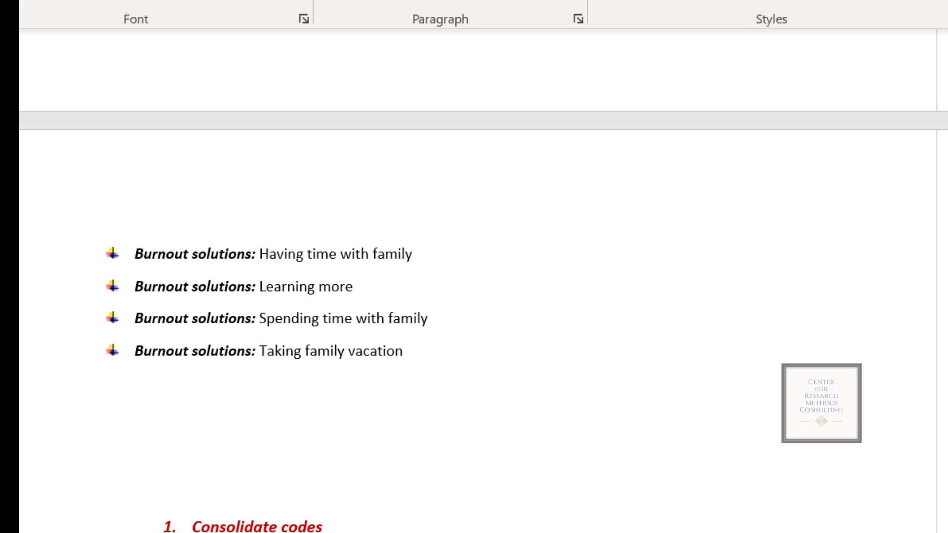
scroll(474, 266, "up", 10)
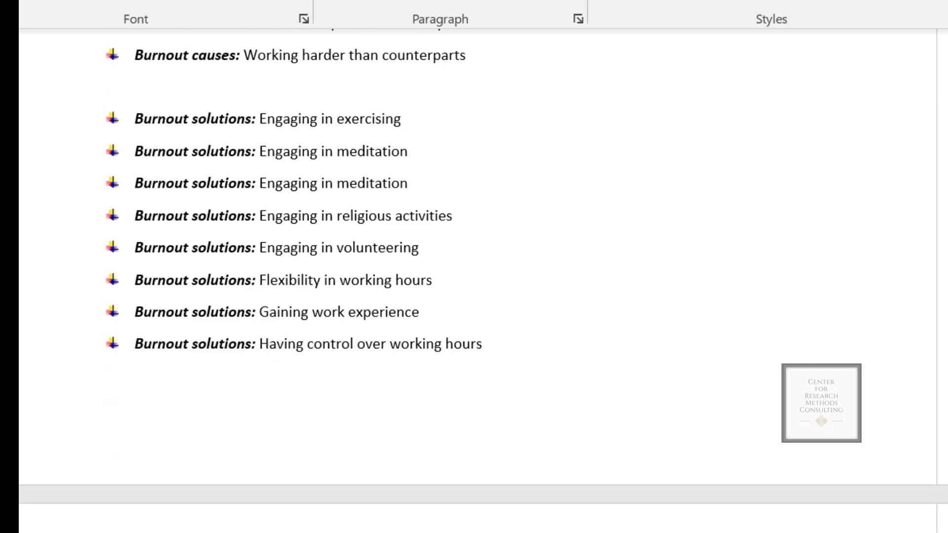
scroll(474, 267, "down", 15)
scroll(308, 280, "down", 3)
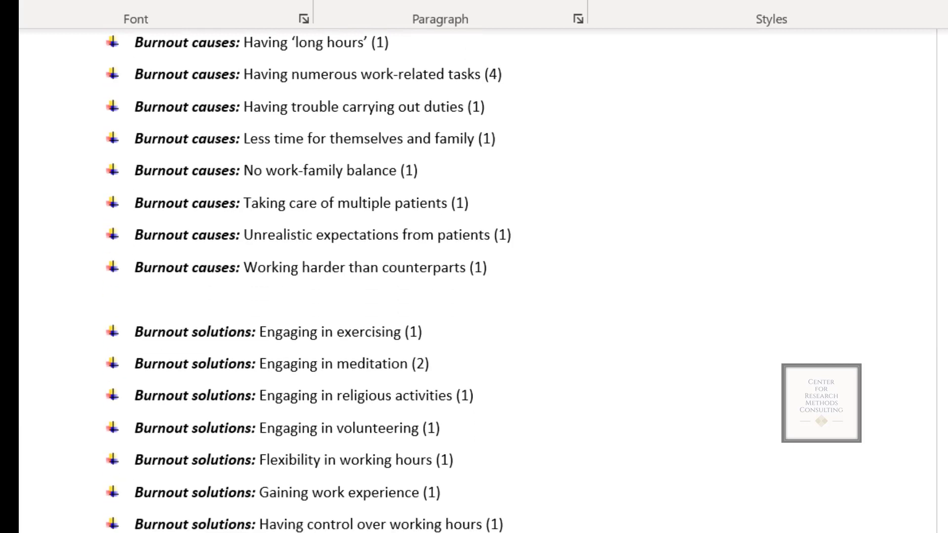
scroll(474, 267, "down", 3)
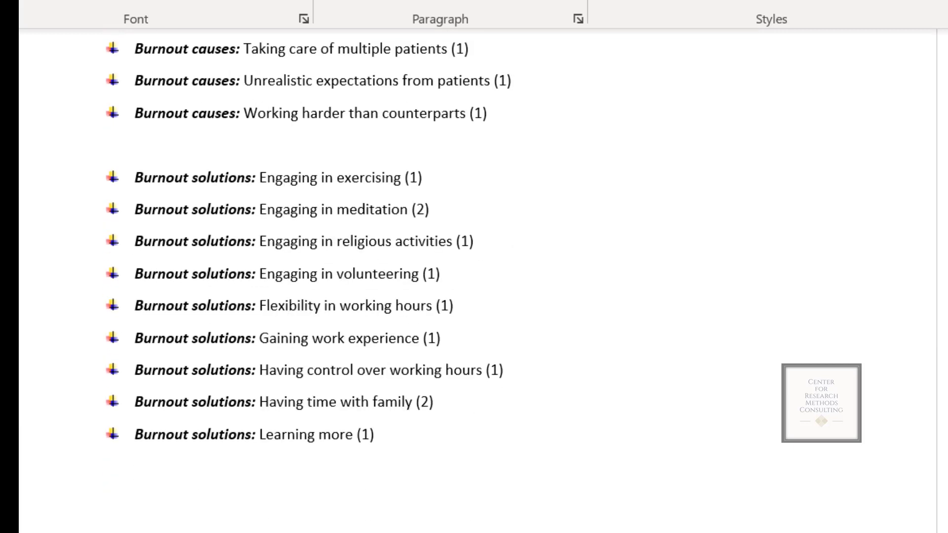